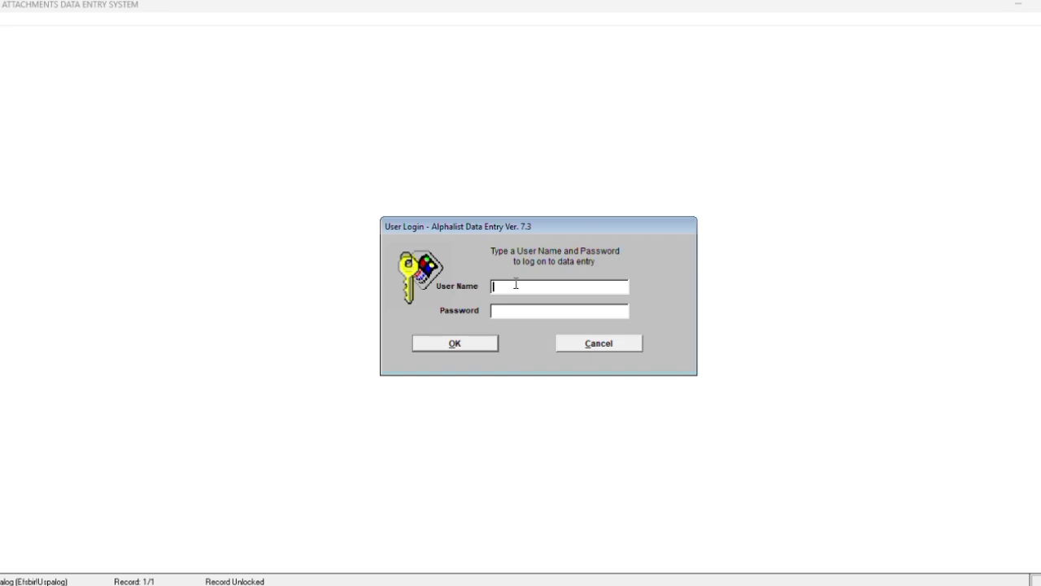
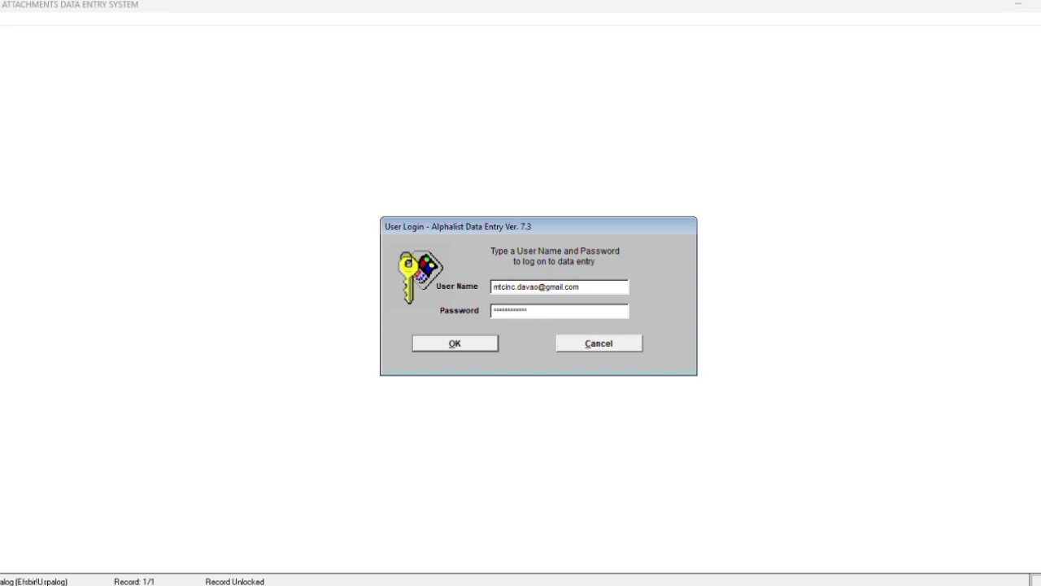
Log in and open the 1601E return under QAP Forms
click(479, 345)
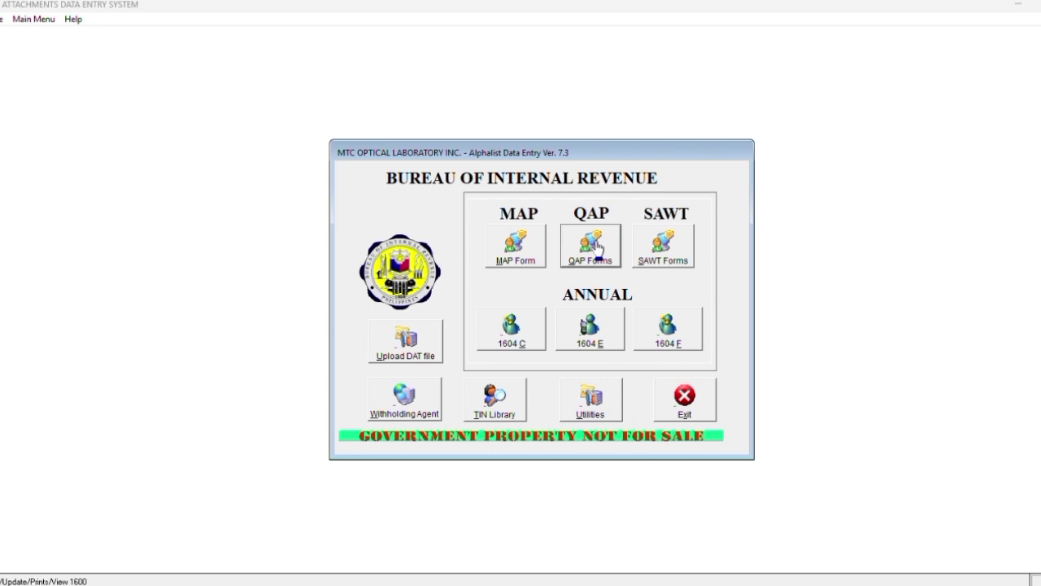
click(596, 248)
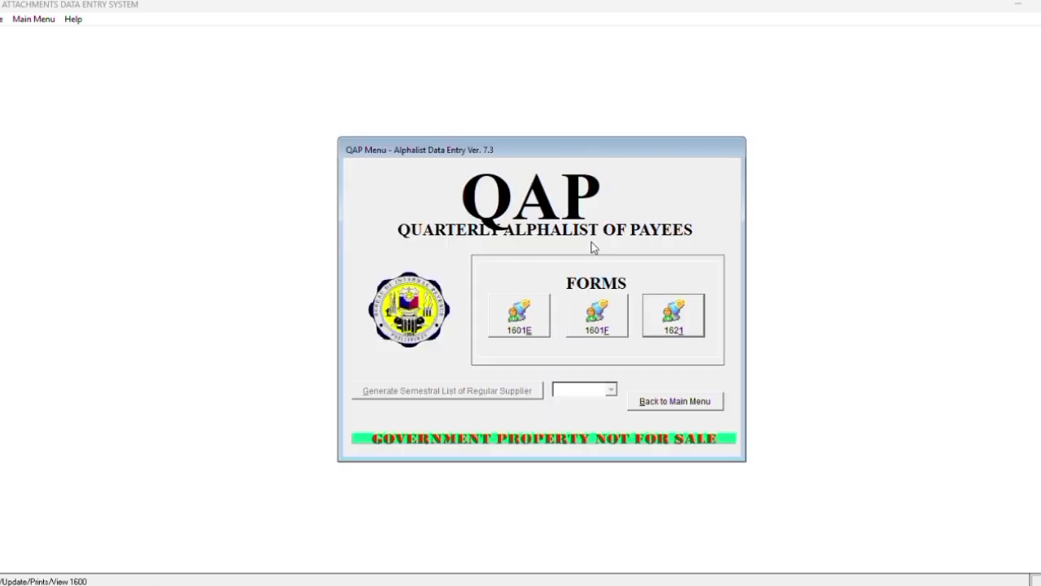
click(518, 316)
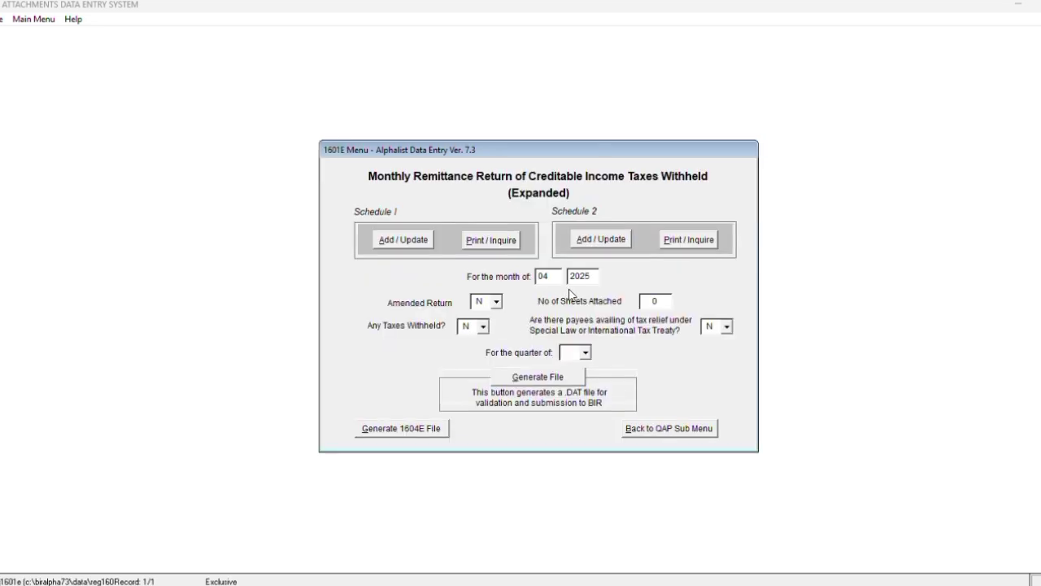
Set the 1601E return period to month 01 of 2025, quarter 1Q
drag(556, 276, 533, 281)
text(0)
click(585, 353)
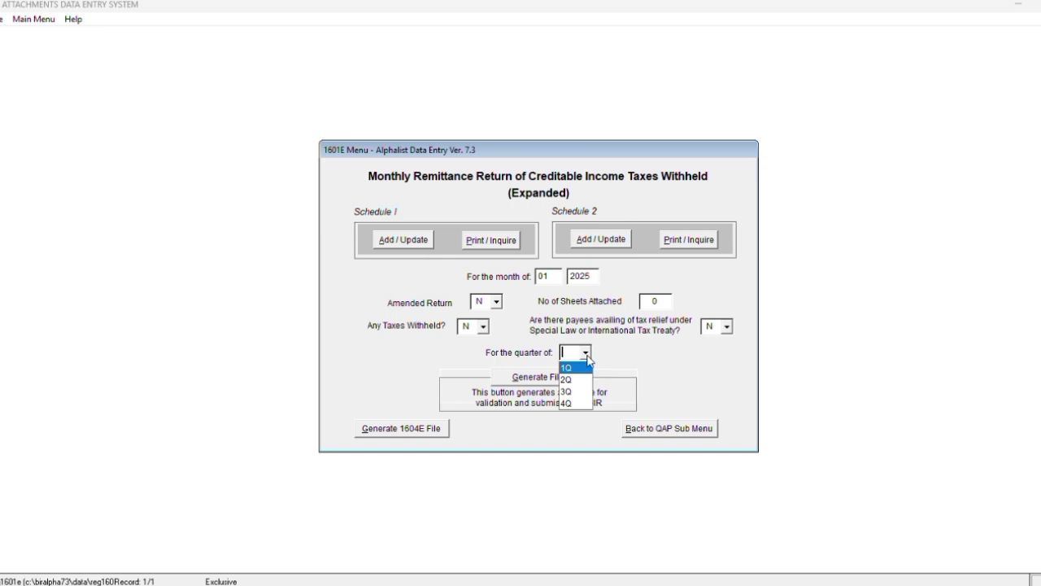
click(577, 368)
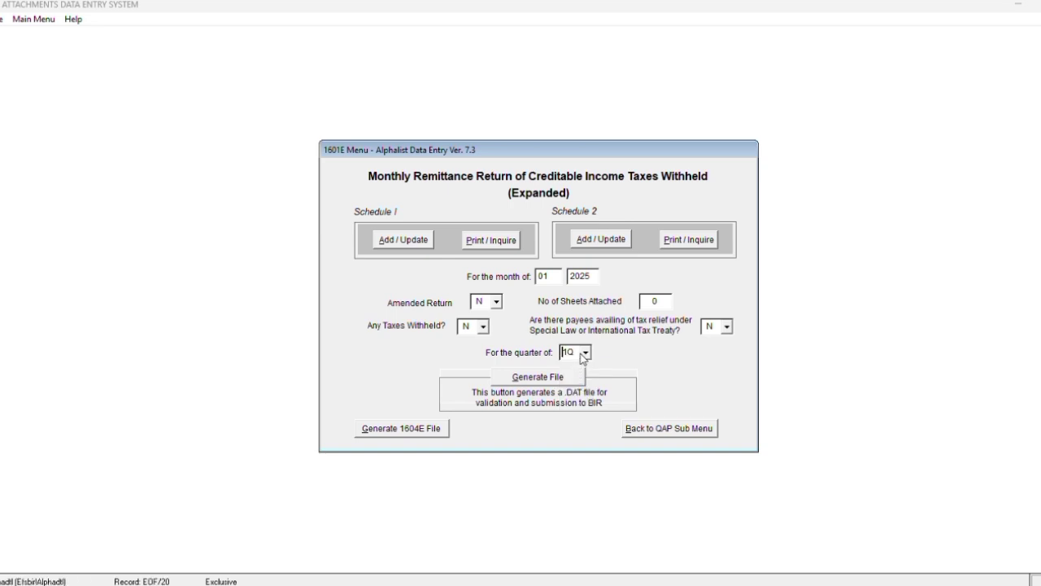
Open Schedule I entries for January 2025 and start a new payee record
click(402, 241)
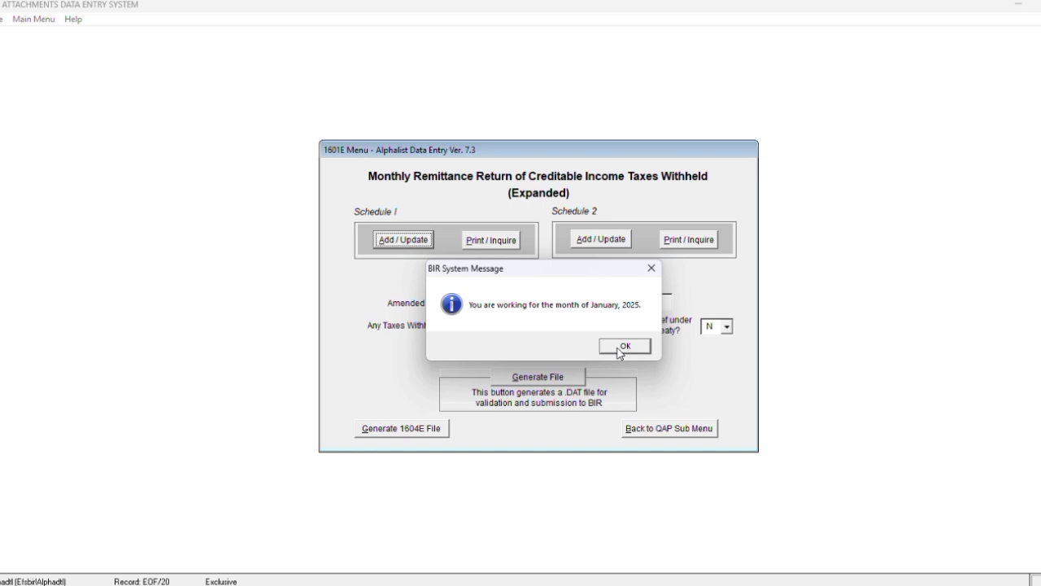
click(621, 348)
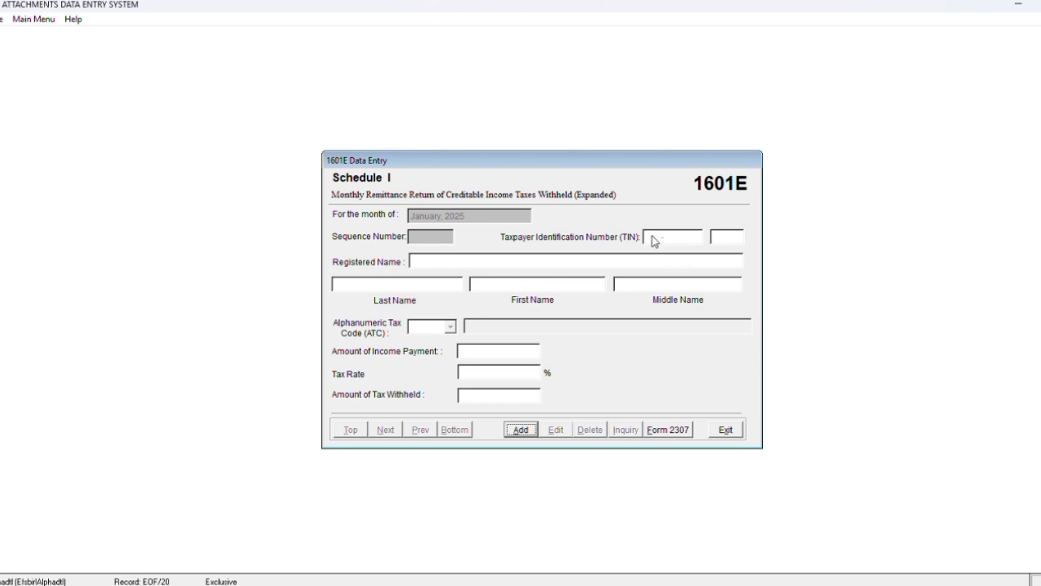
click(520, 429)
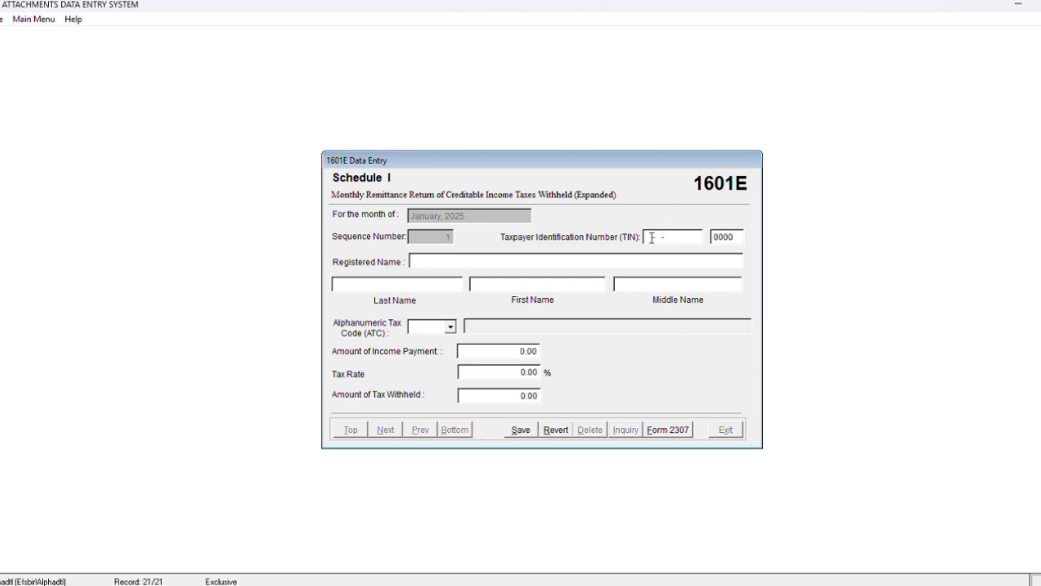
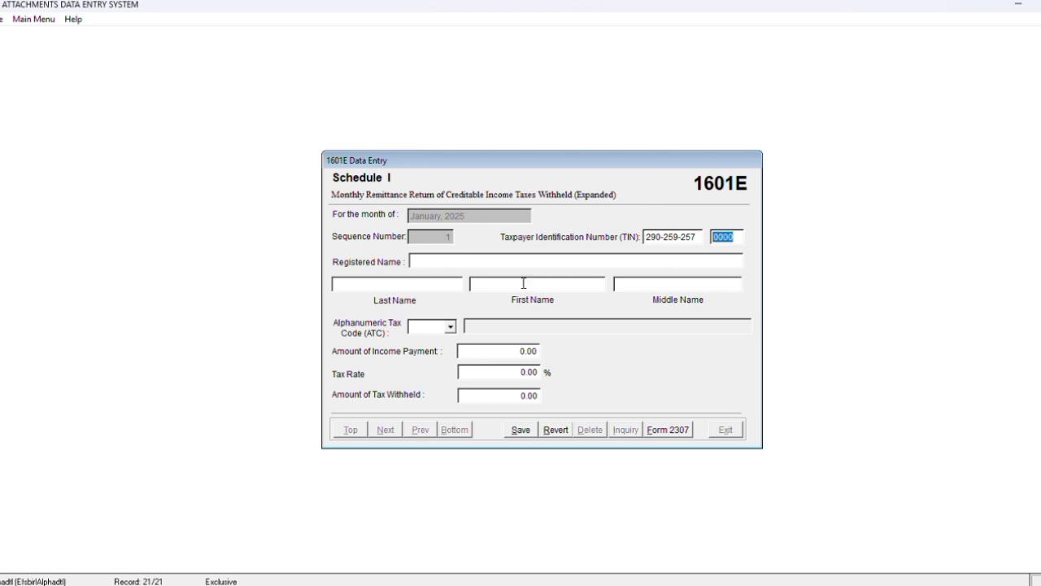
Enter the payee's TIN, ATC WC100 and 42,542.71 income payment, then save the record
click(451, 265)
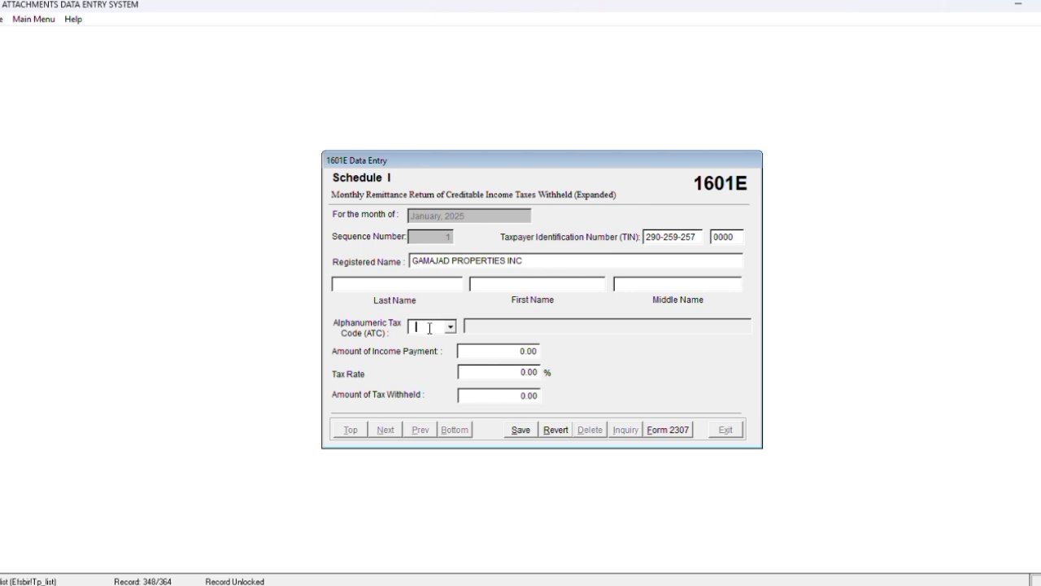
text(WC100)
click(489, 352)
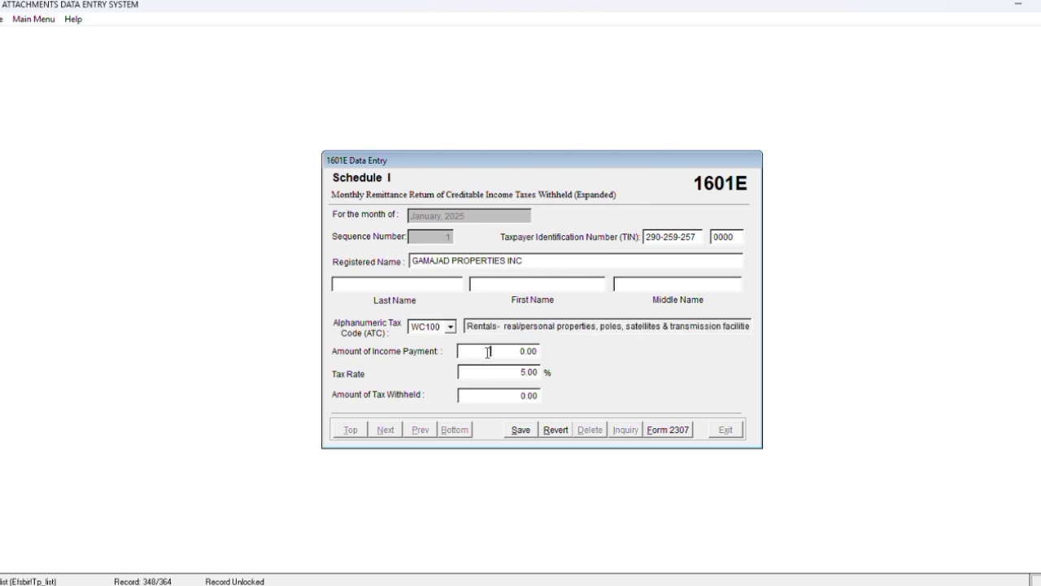
click(488, 351)
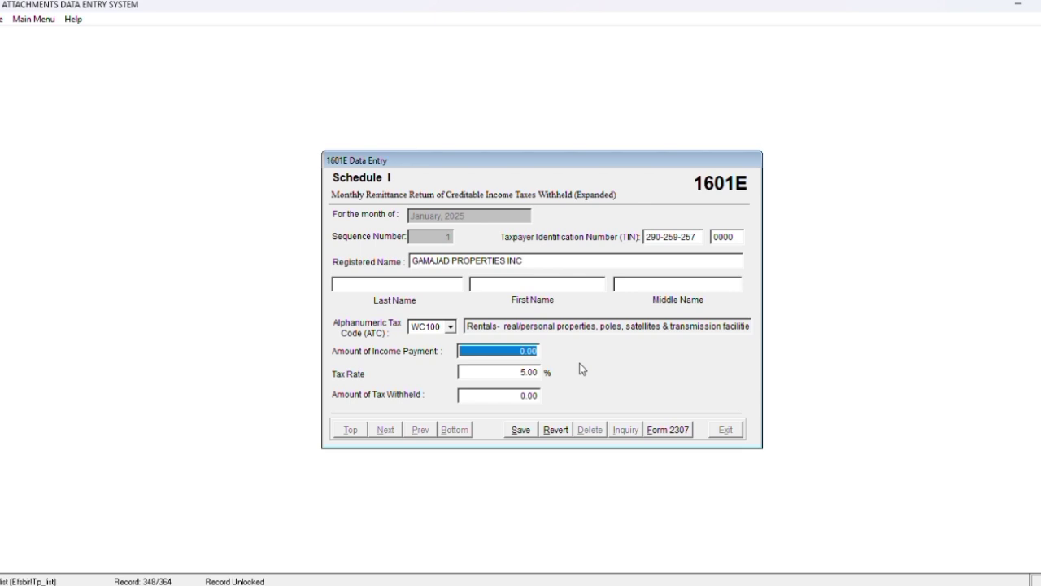
text(42,5)
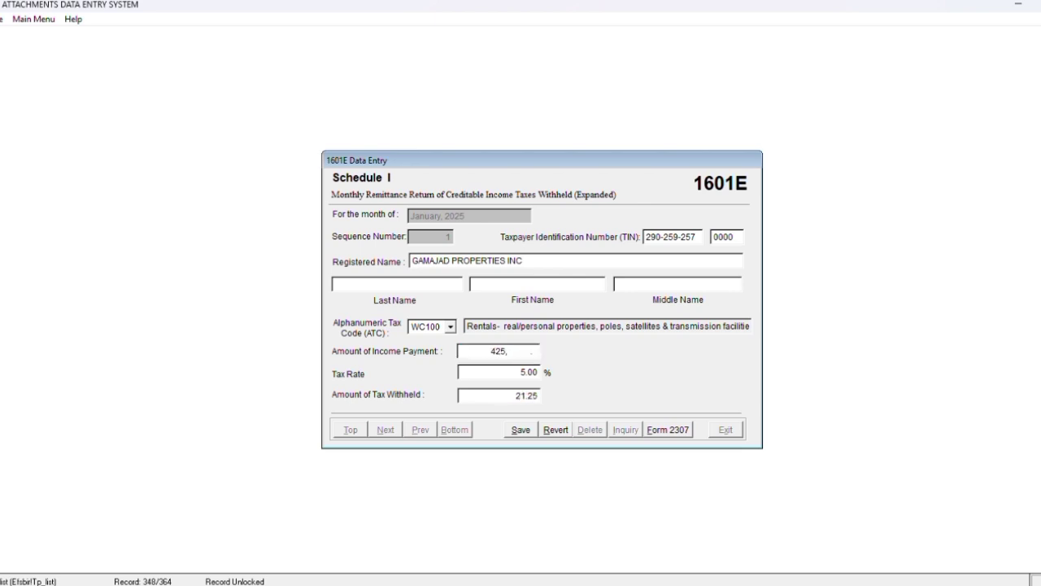
text(42.71)
key(Tab)
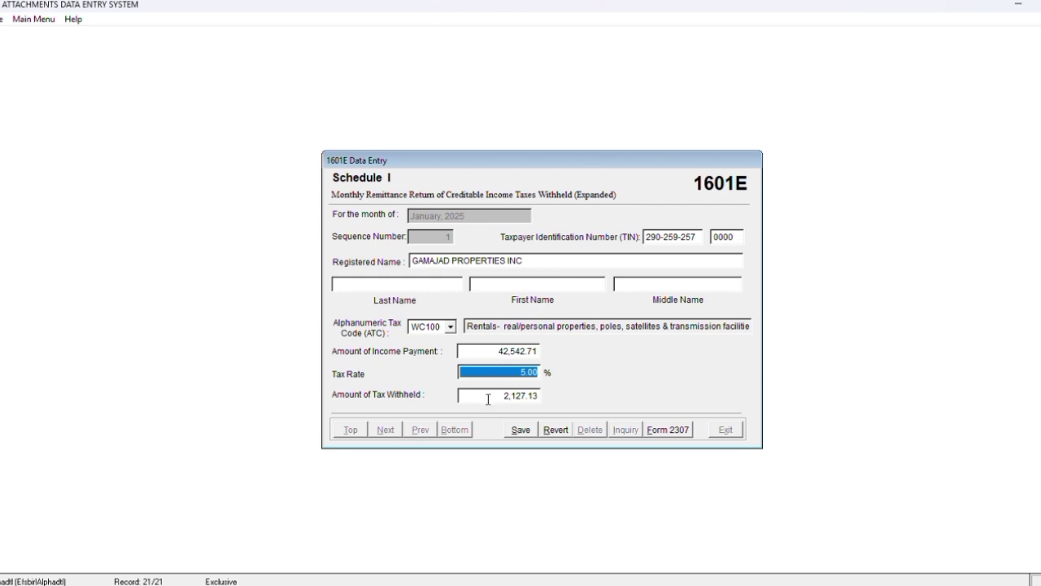
click(519, 431)
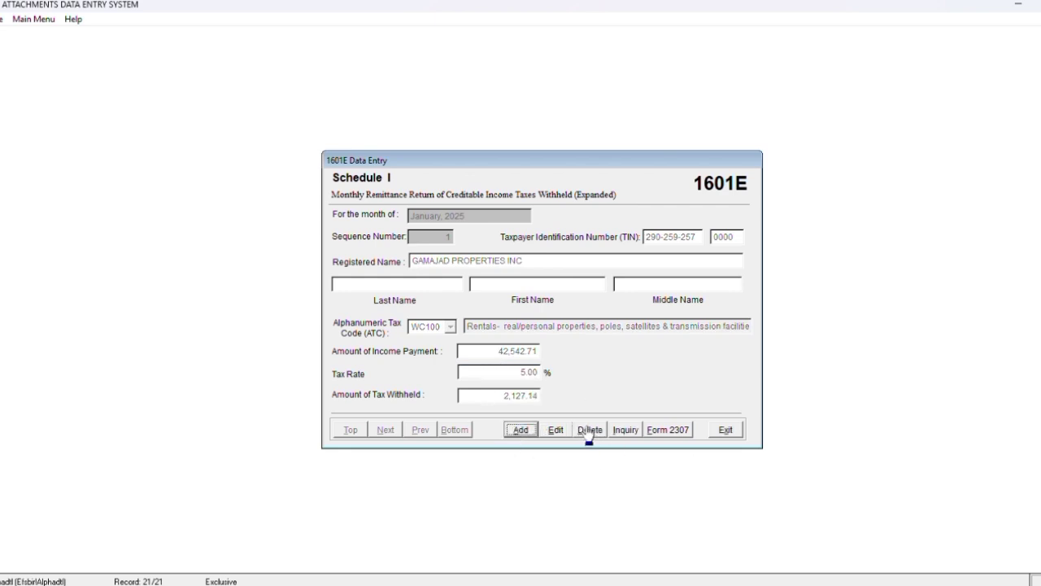
Leave the January entry form and set the 1601E menu to month 02, quarter 1Q
click(724, 430)
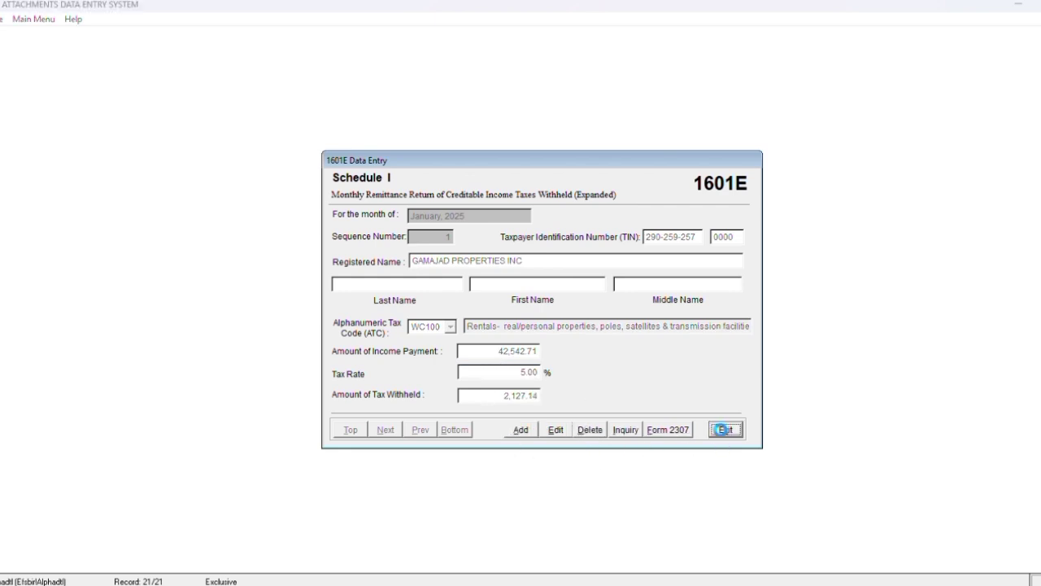
click(520, 347)
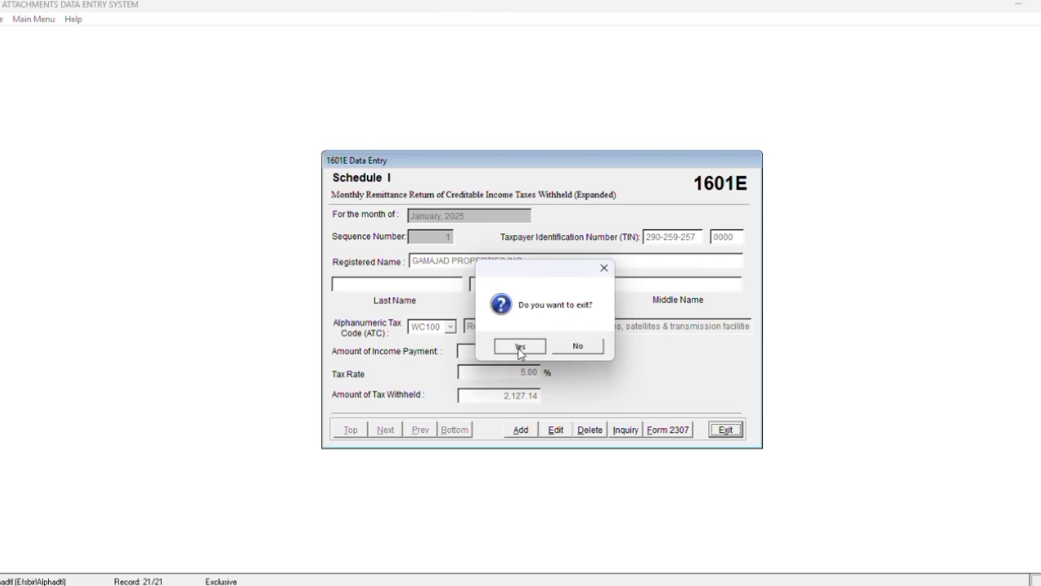
click(553, 275)
double_click(557, 275)
text(02)
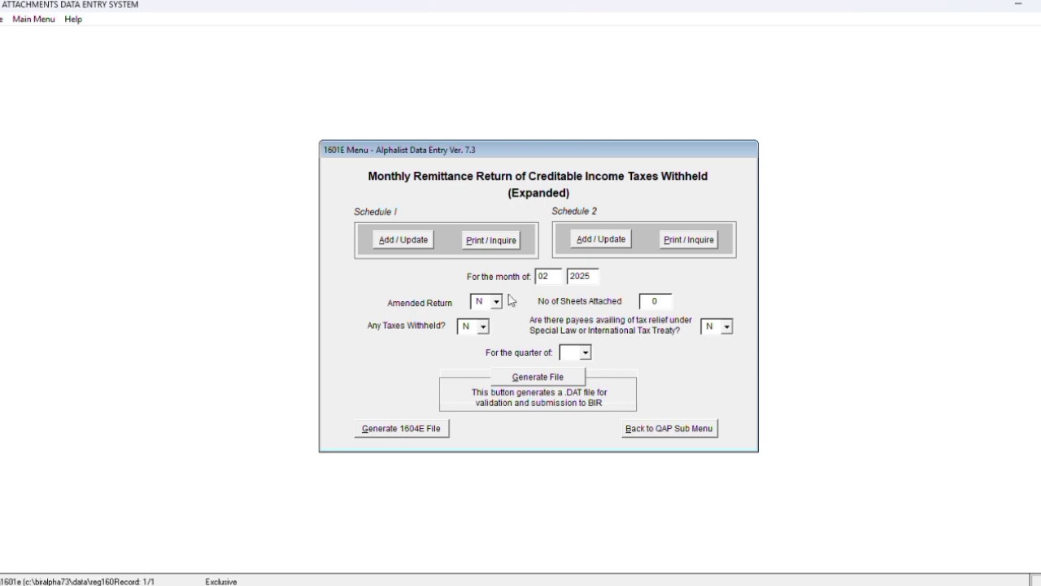
click(586, 352)
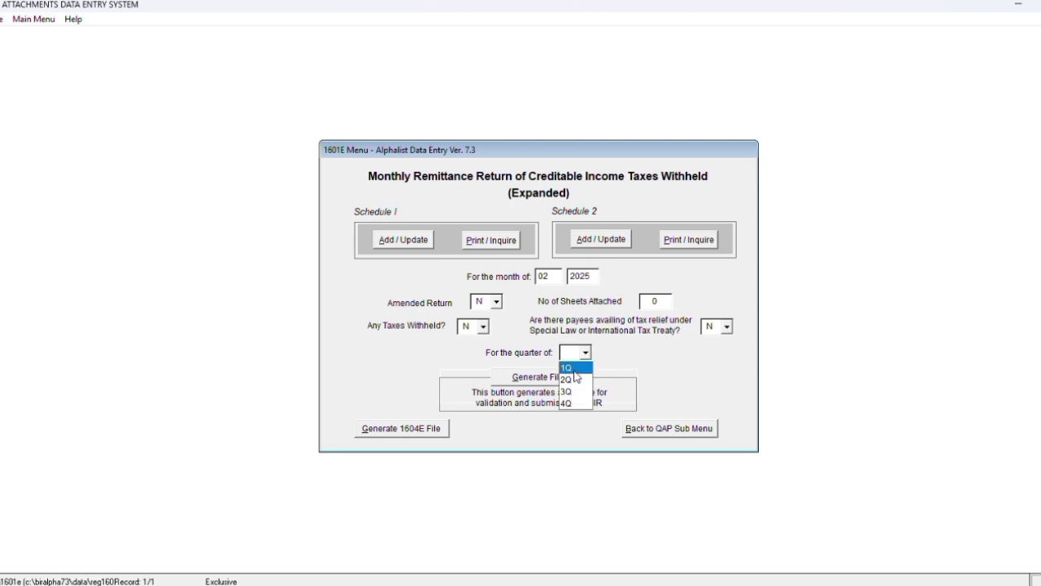
click(565, 369)
Start a new February 2025 Schedule I record for the payee's TIN
click(390, 243)
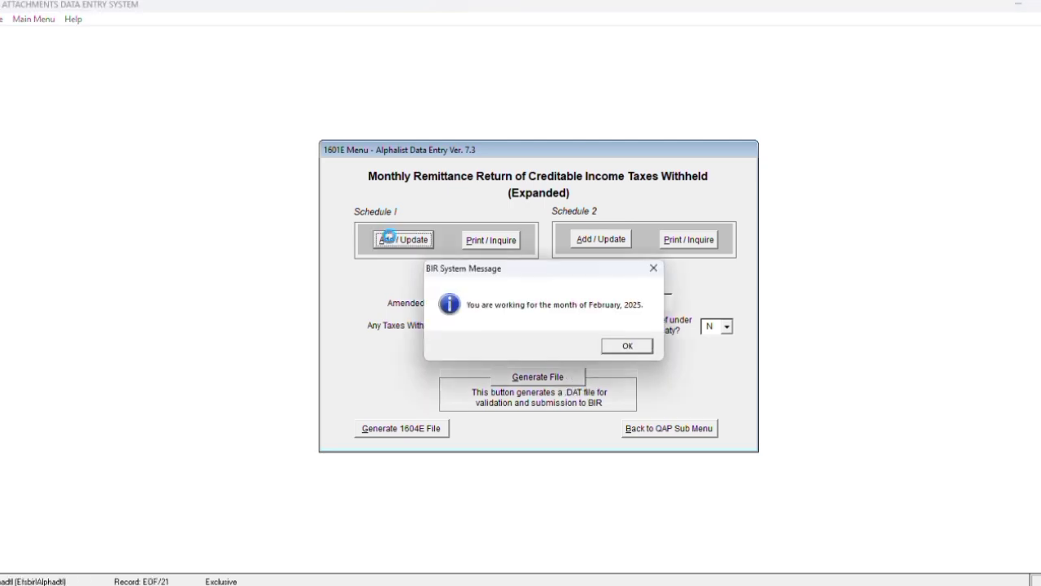
click(618, 347)
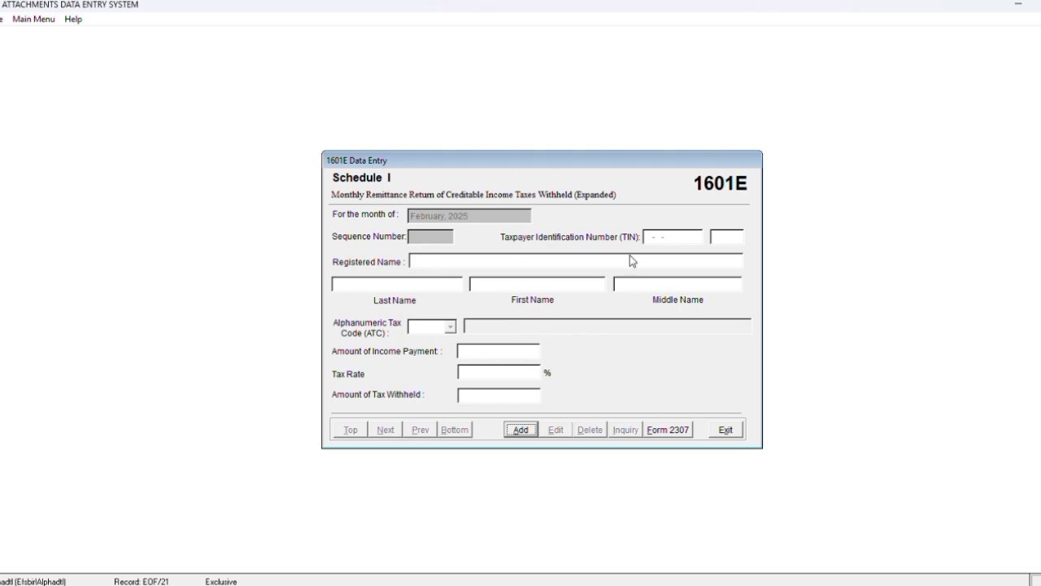
click(521, 431)
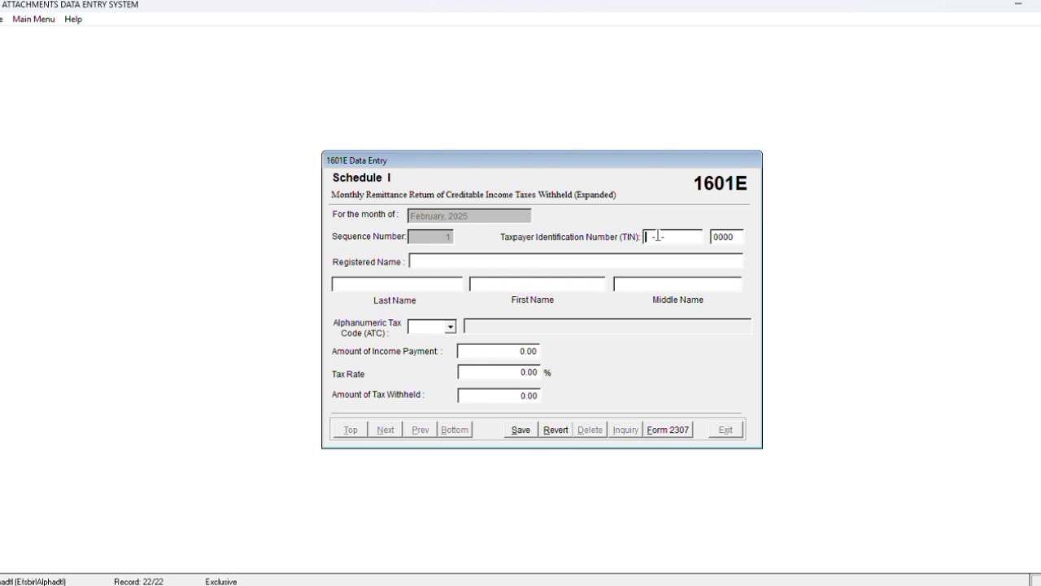
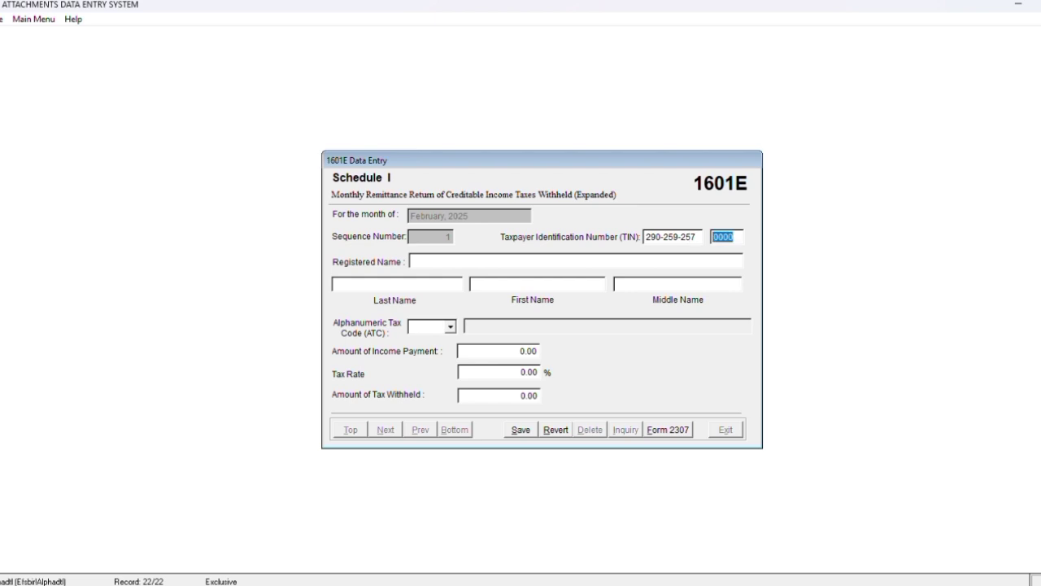
click(419, 323)
Enter ATC WC100 with 42,542.71 income payment, save, and exit the entry form
text(WC100)
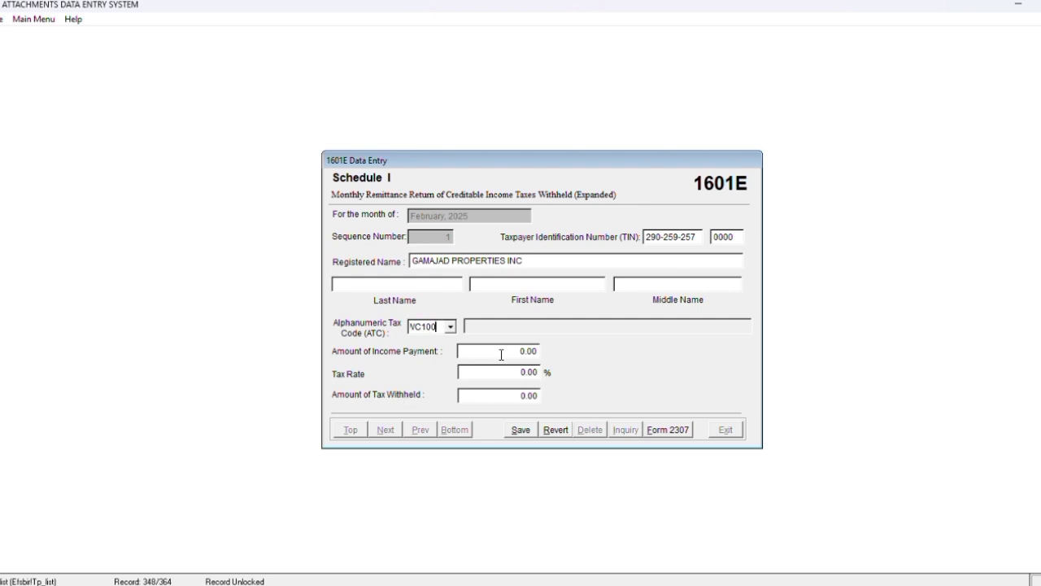
click(498, 351)
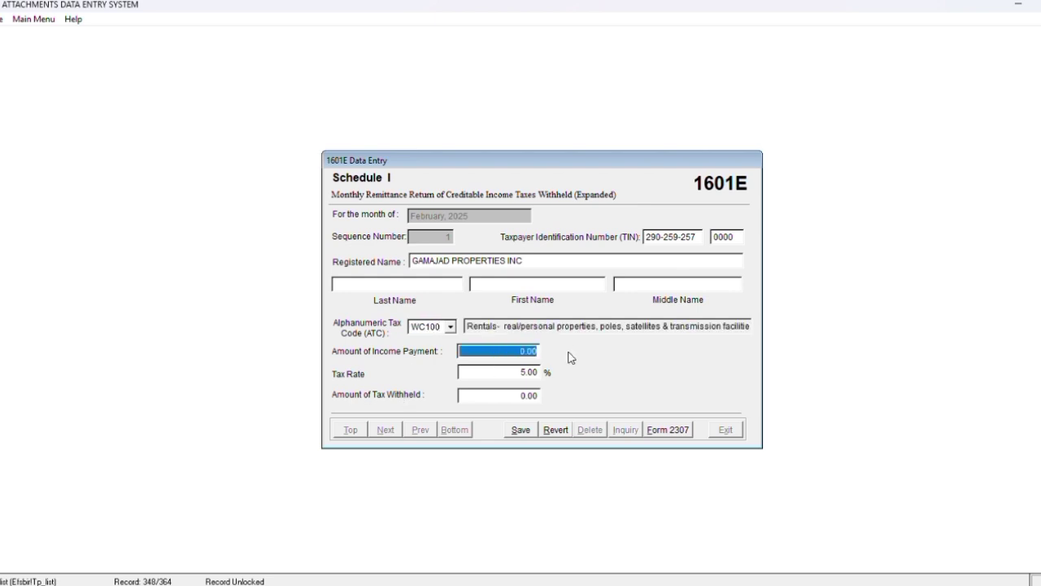
text(42,542.71)
key(Tab)
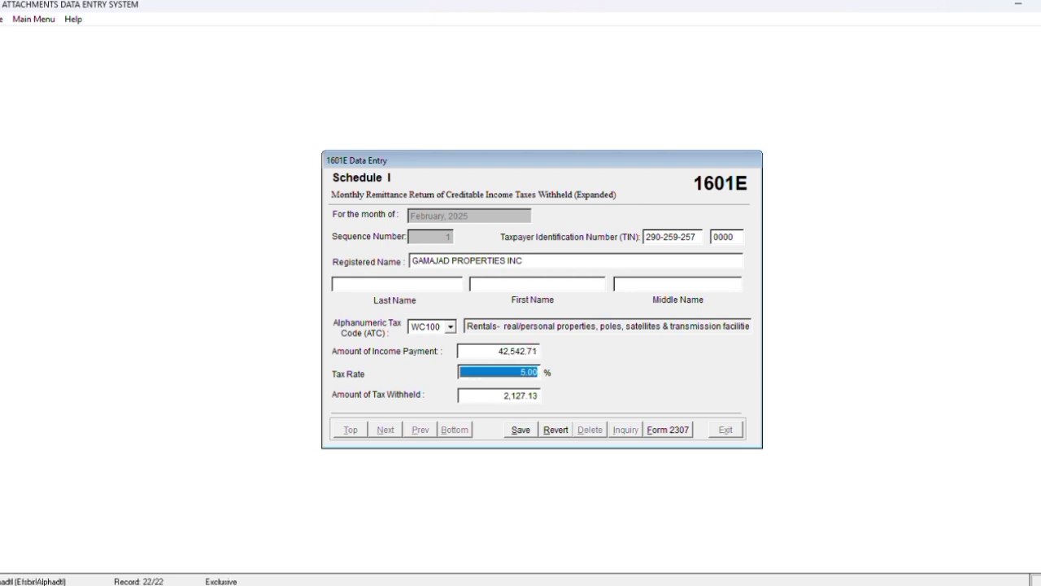
click(521, 430)
click(741, 431)
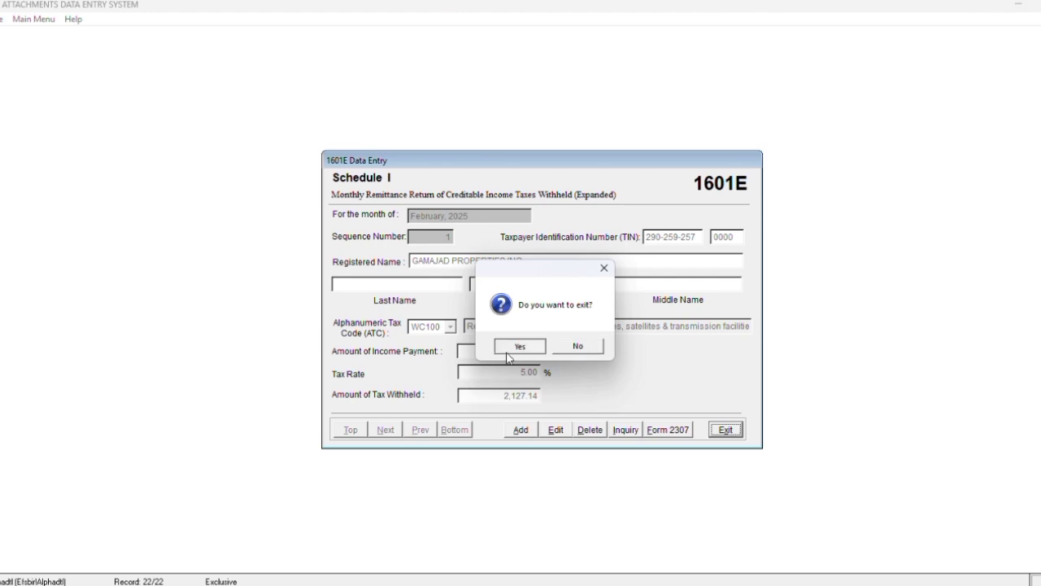
click(508, 348)
Set the 1601E menu to month 03, quarter 1Q
drag(556, 276, 531, 278)
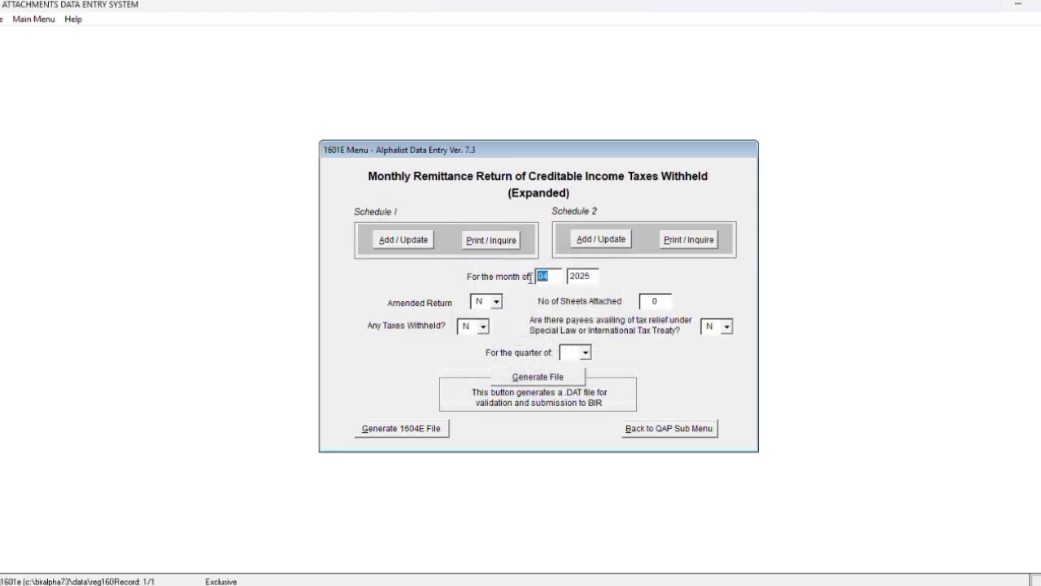
text(03)
click(583, 355)
click(574, 370)
Start a new March 2025 Schedule I record and enter the payee's correct TIN
click(413, 240)
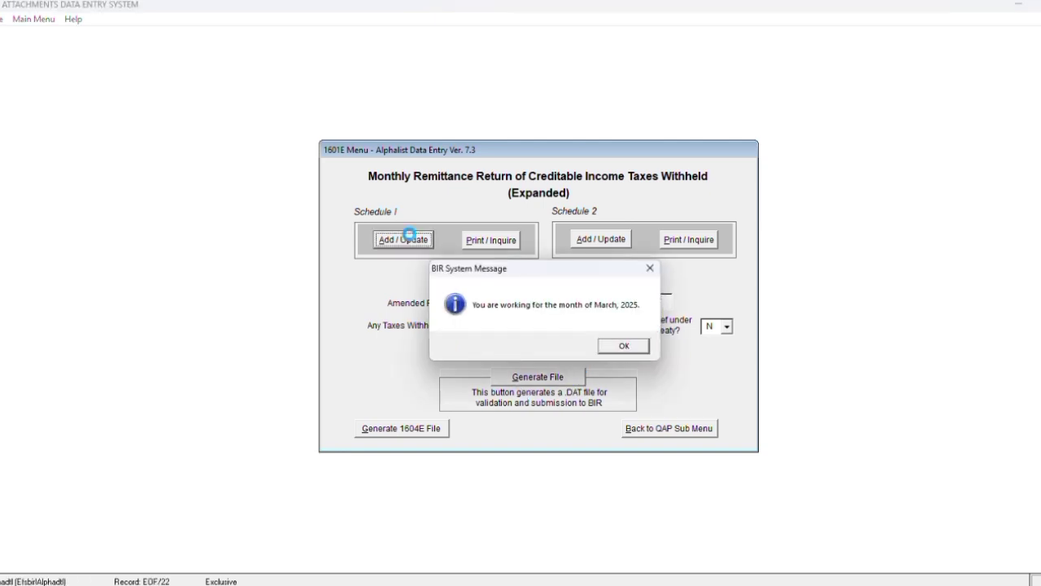
click(620, 347)
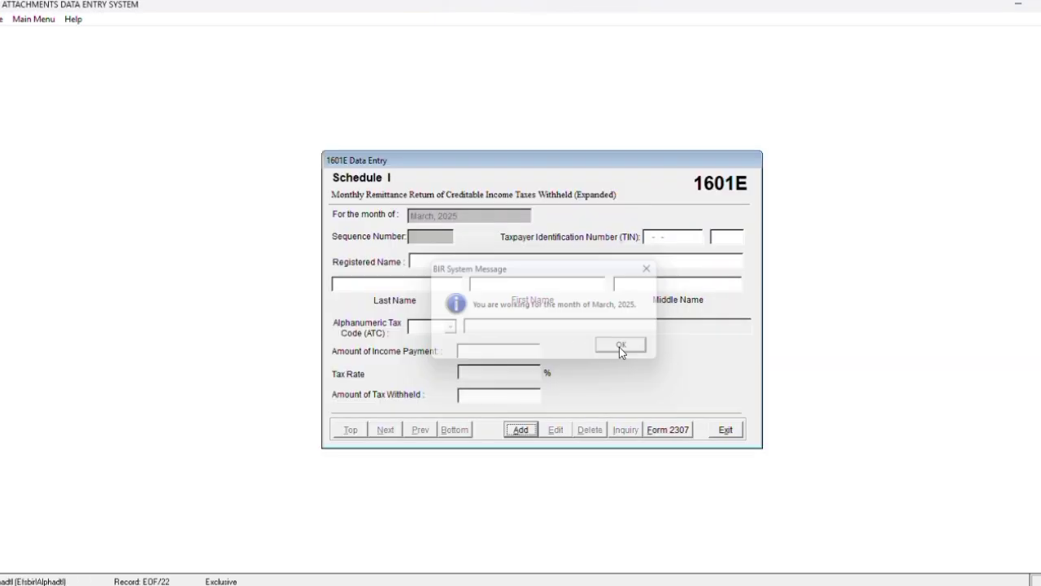
click(518, 431)
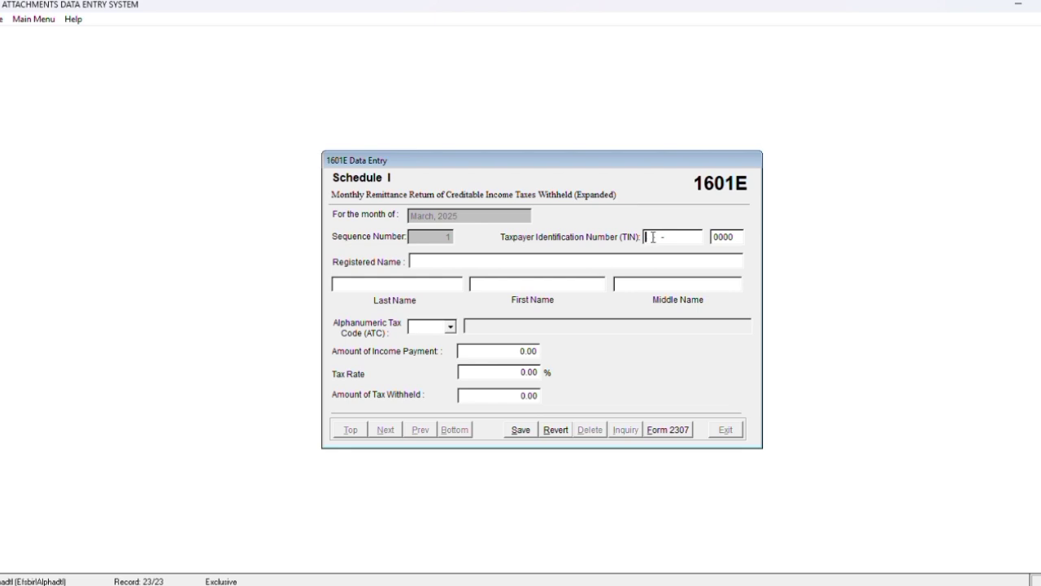
key(BackSpace)
key(BackSpace)
key(BackSpace)
key(BackSpace)
key(BackSpace)
key(BackSpace)
key(BackSpace)
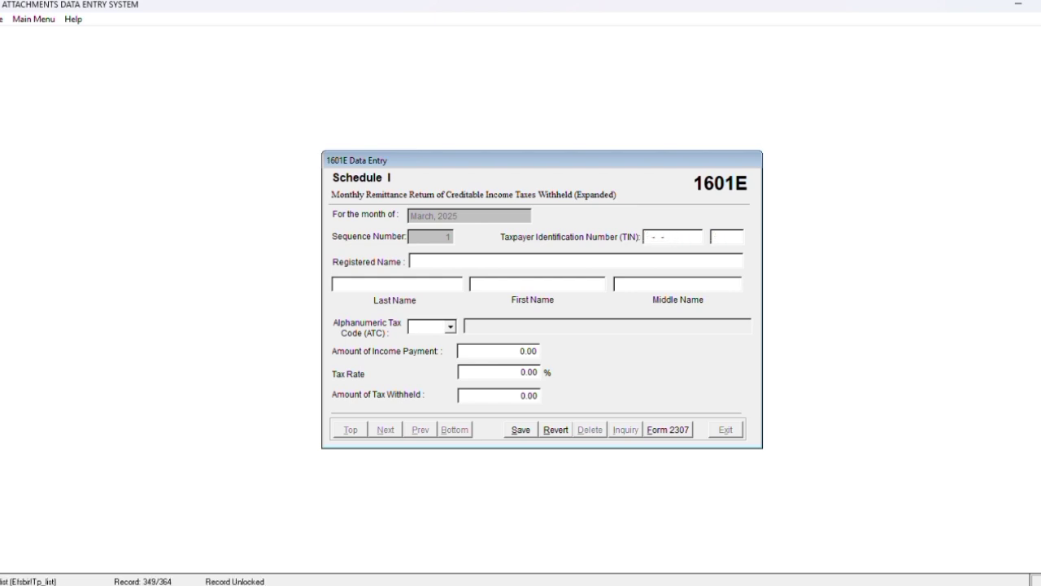
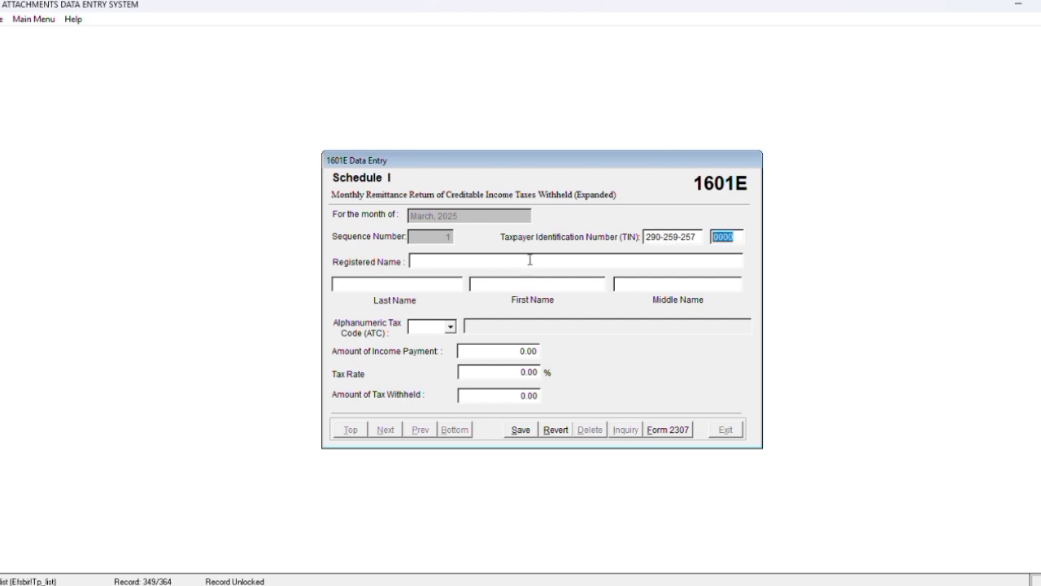
click(415, 327)
Enter ATC WC100 with 42,542.71 income payment, save, and exit the entry form
text(WC)
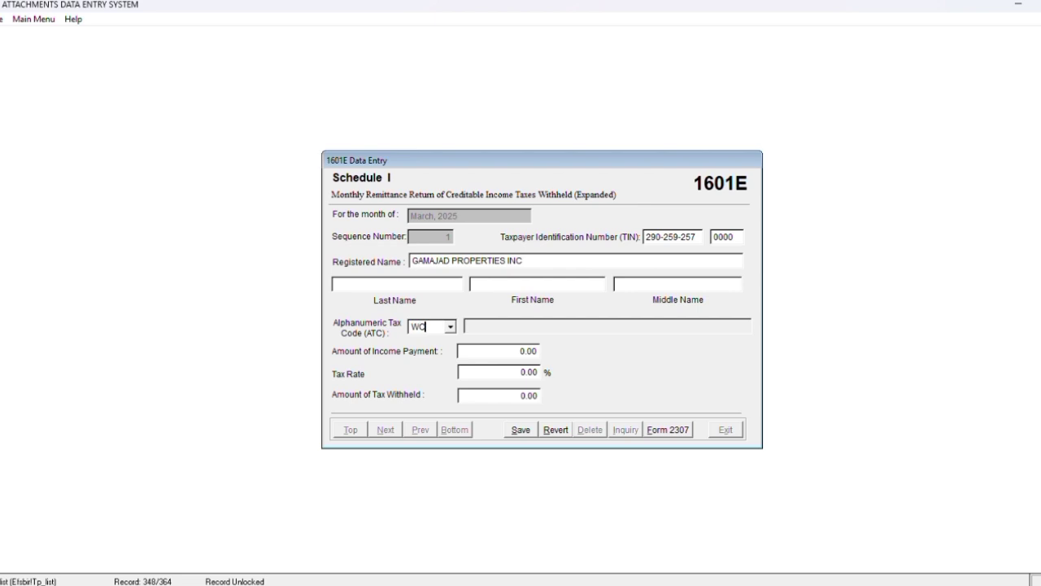
text(100)
drag(501, 356, 605, 364)
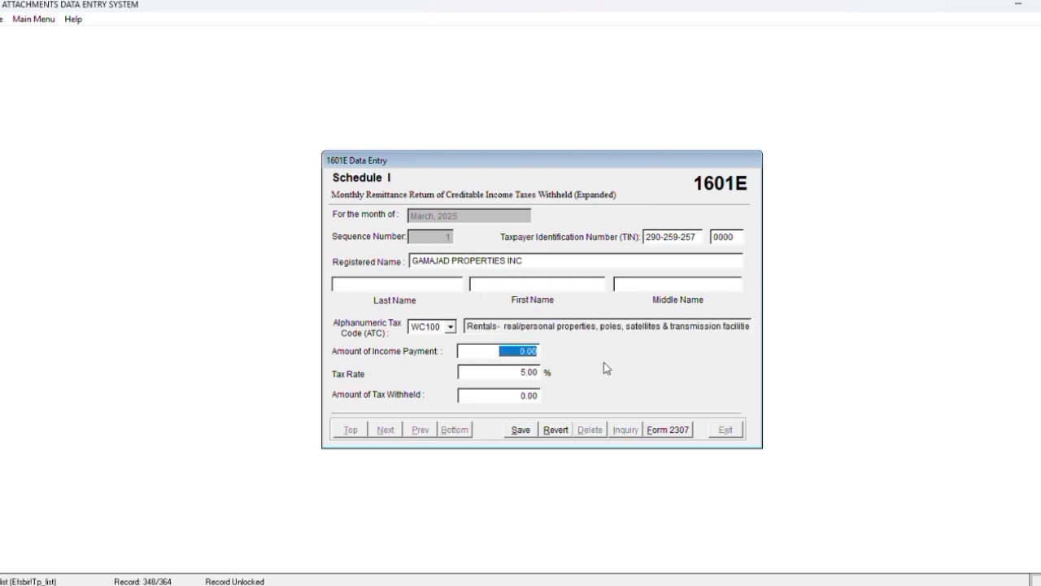
text(42,542.71)
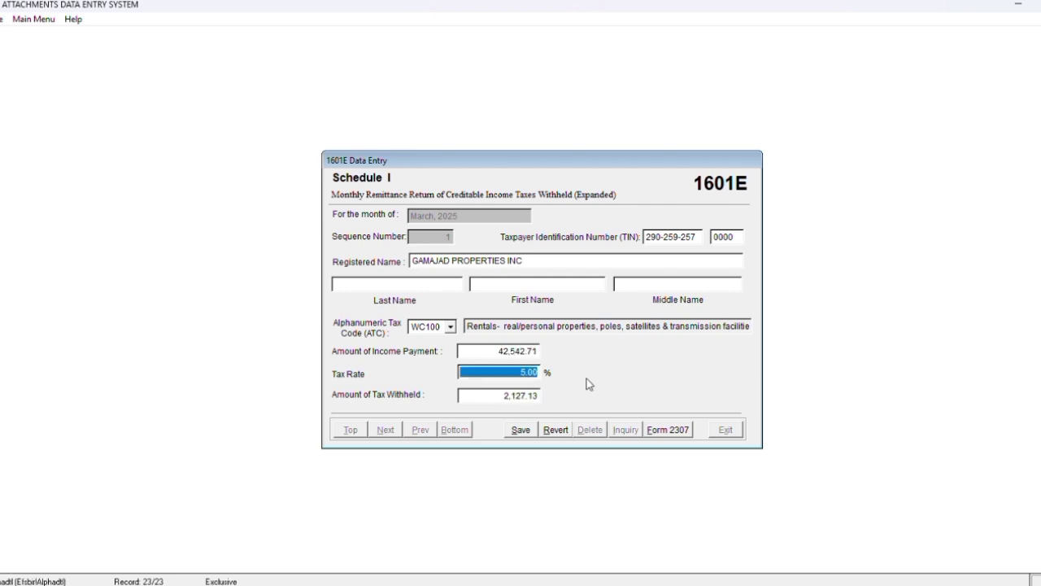
click(521, 431)
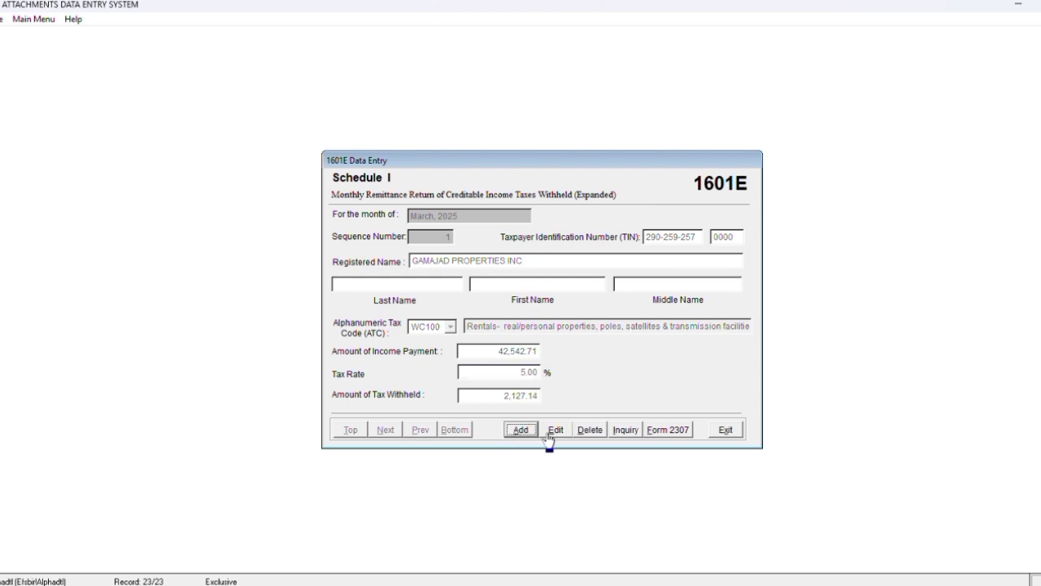
click(722, 431)
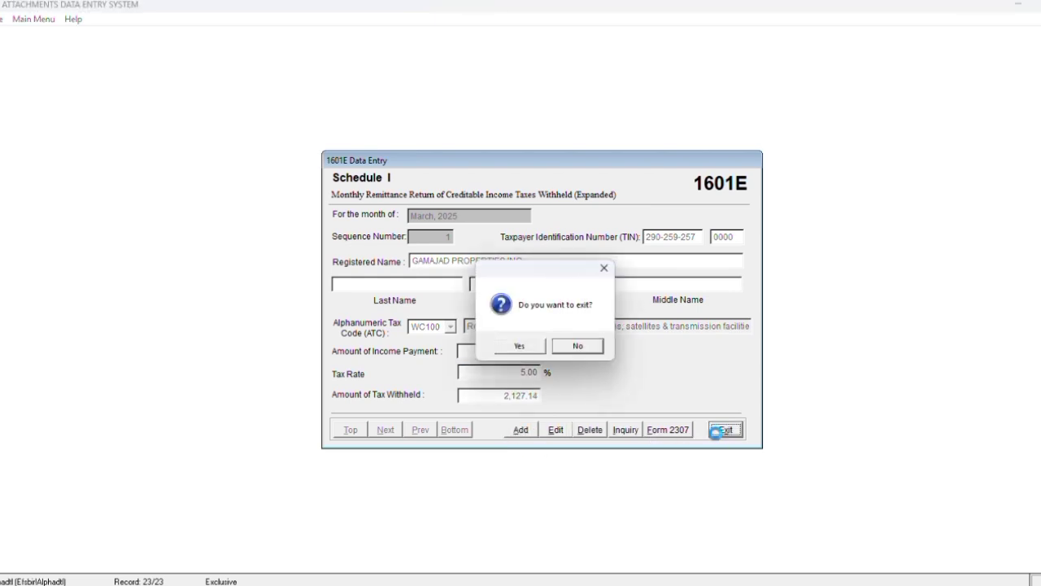
click(520, 348)
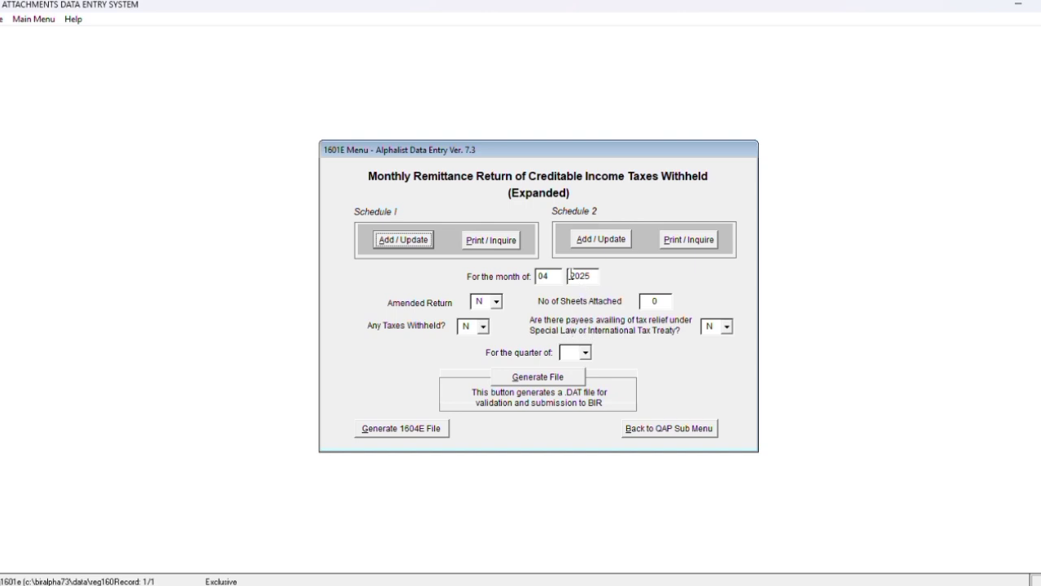
Reset the 1601E menu to month 01, quarter 1Q
click(544, 276)
double_click(544, 276)
text(01)
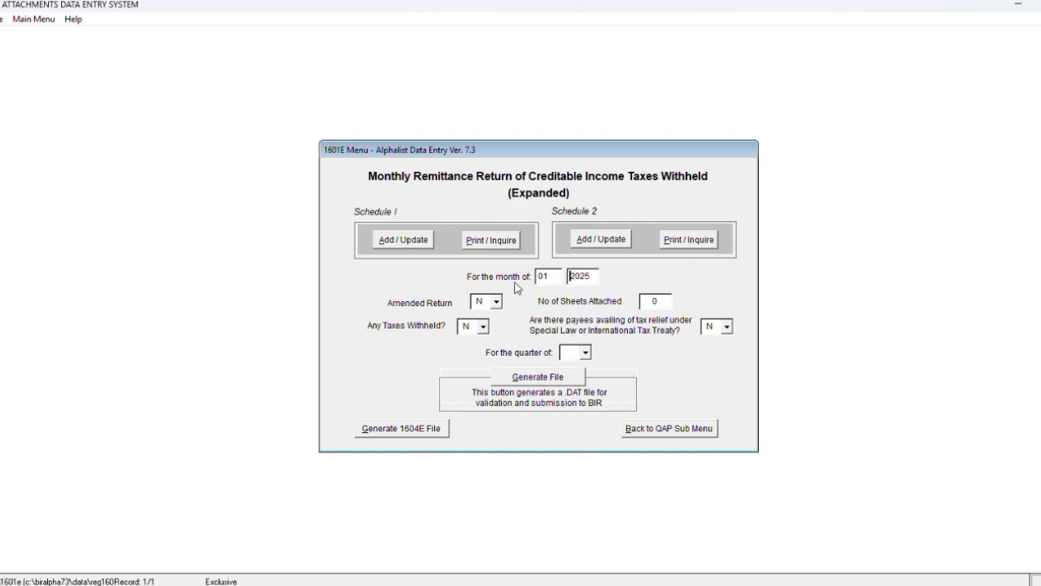
click(589, 356)
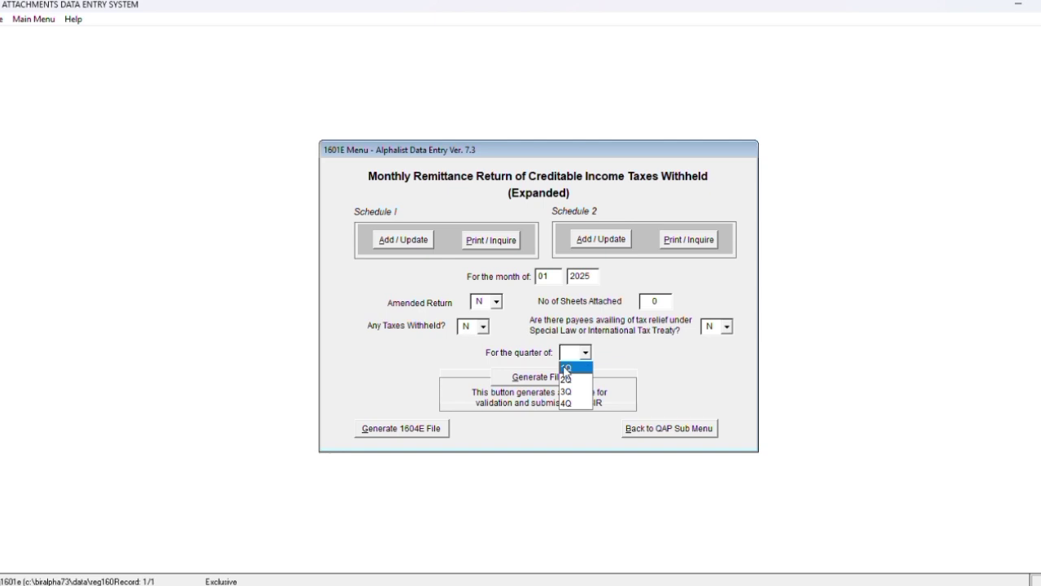
click(567, 367)
Generate the 1601E DAT files and save them in C:\BIRALPHA73
click(531, 384)
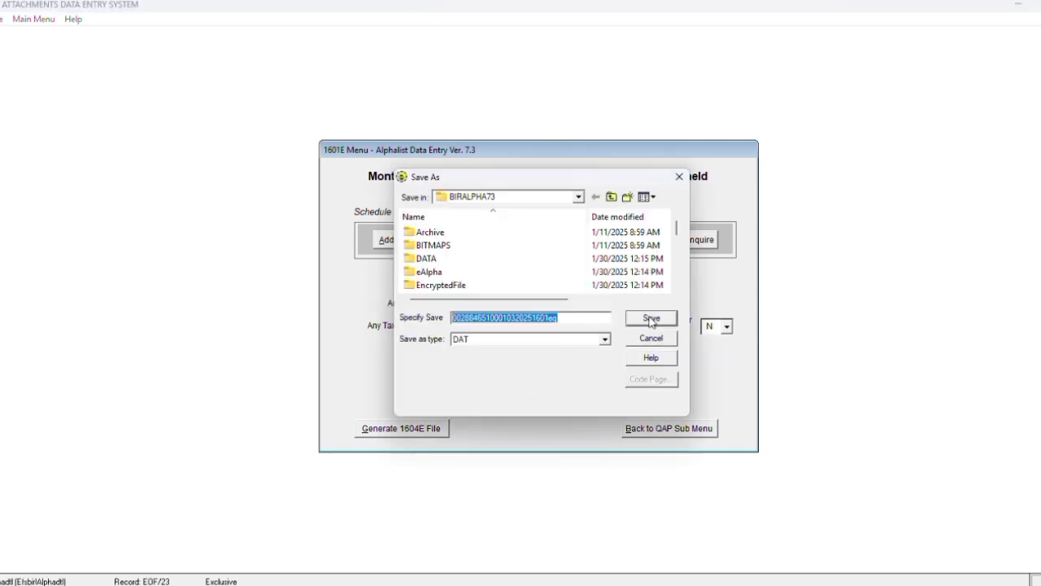
click(651, 320)
click(653, 321)
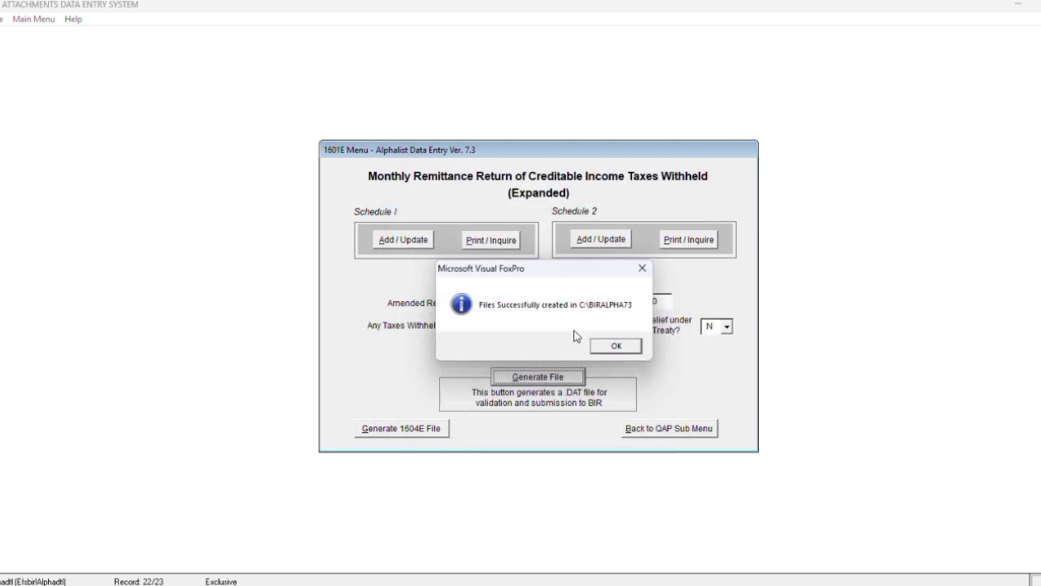
click(612, 346)
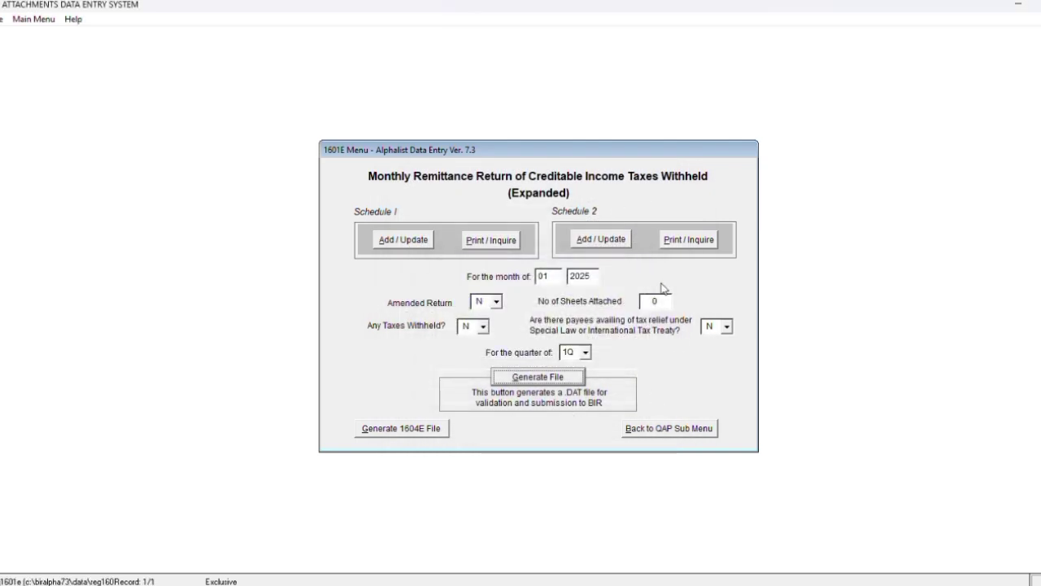
Back out to the main menu, exit Alphalist Data Entry, and launch the Alphalist Validation Module
click(642, 434)
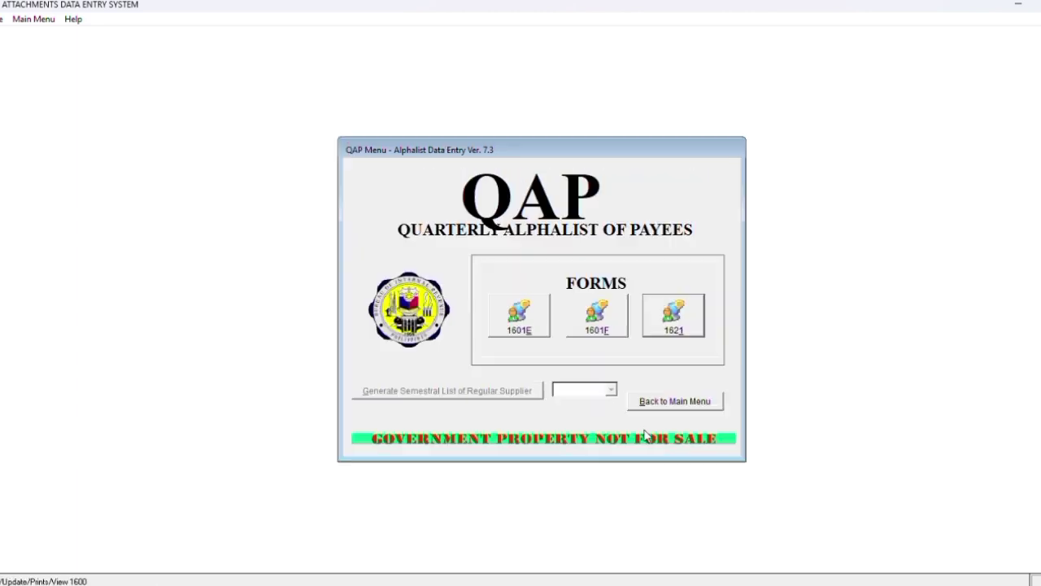
click(651, 402)
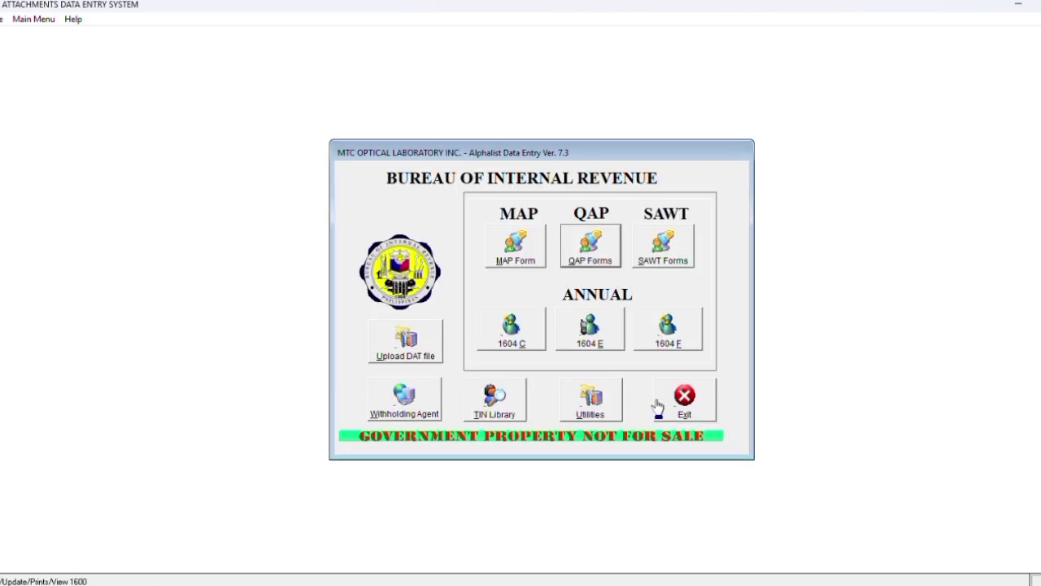
click(682, 399)
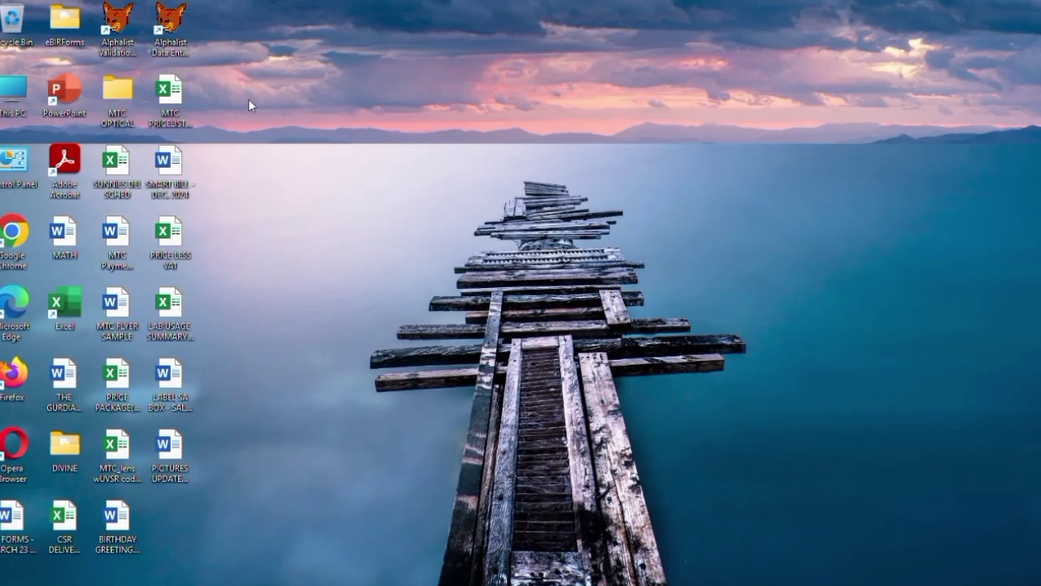
double_click(118, 21)
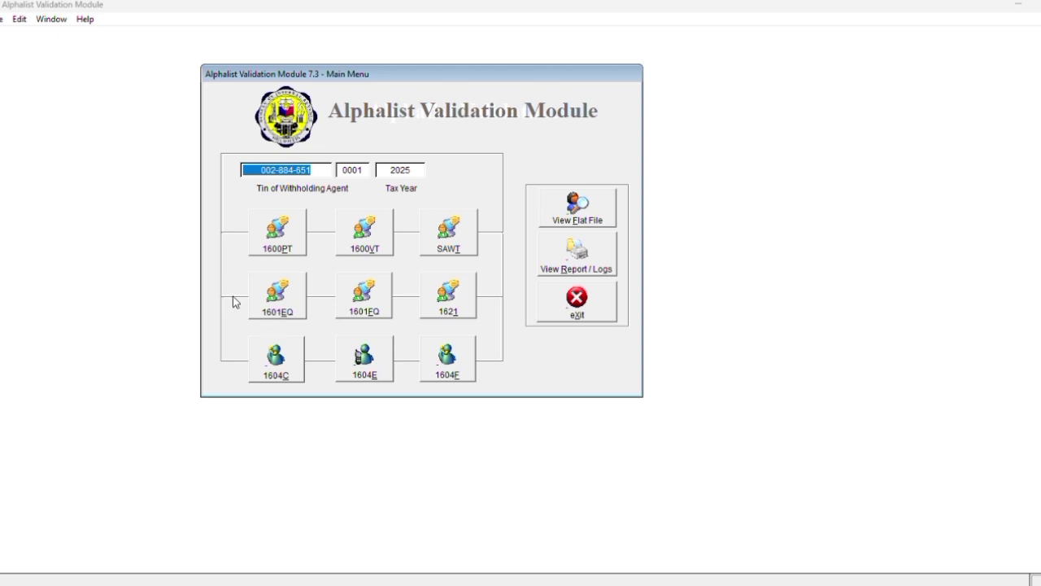
Load the January 2025 1601EQ DAT file into the 1601EQ validation screen
click(275, 294)
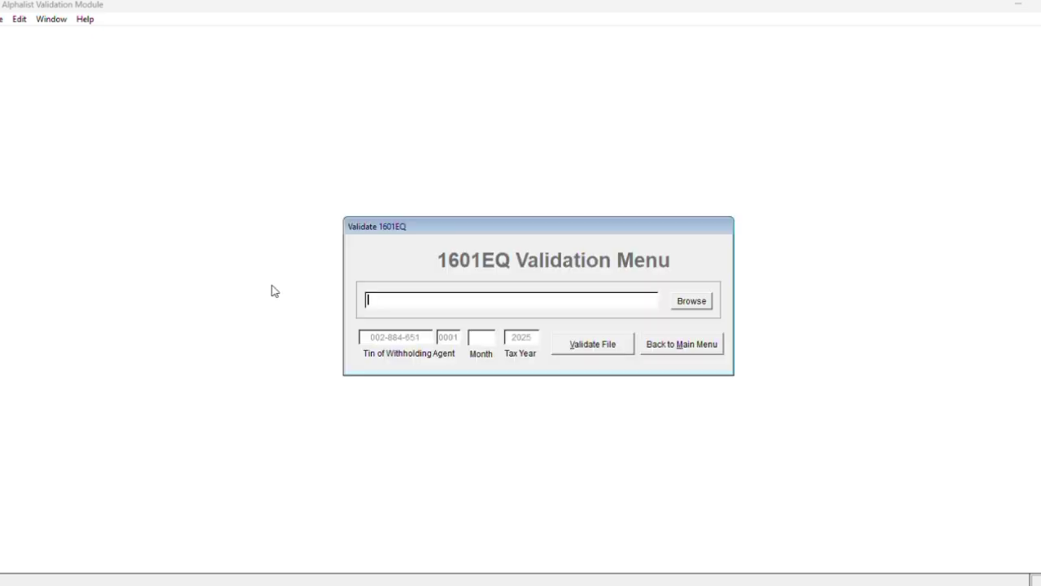
click(692, 303)
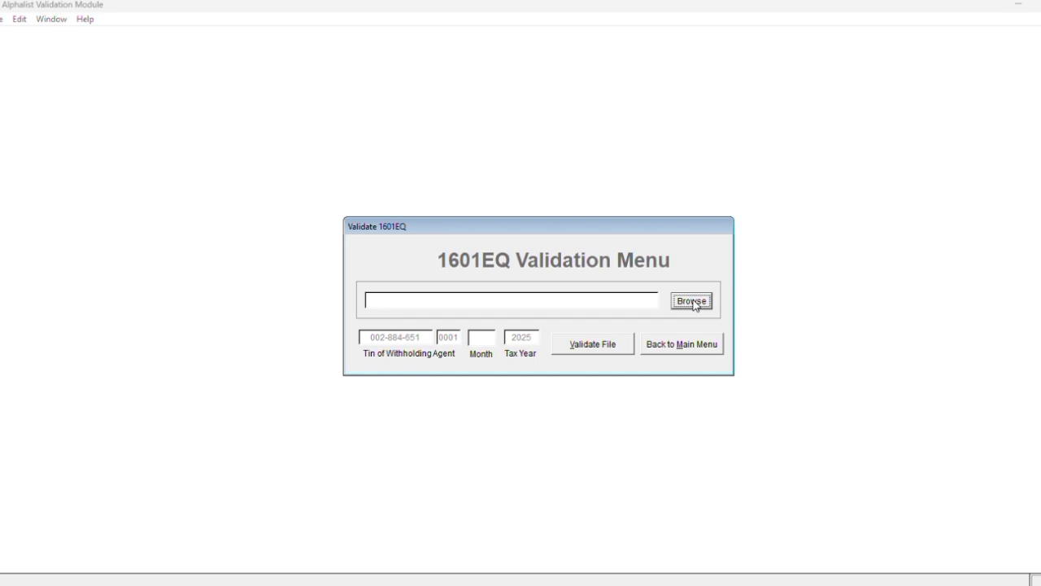
scroll(577, 254, down, 5)
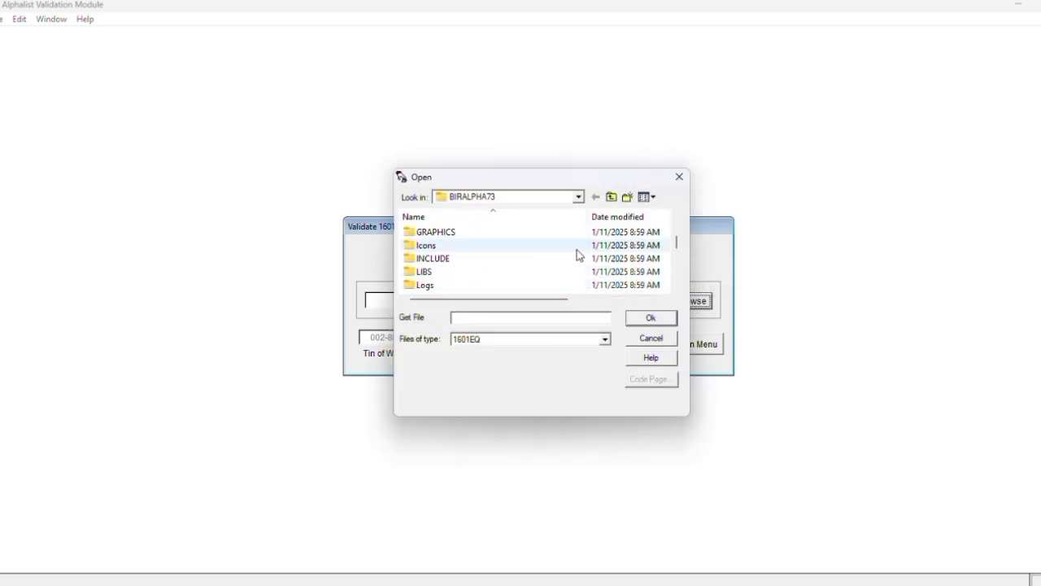
scroll(576, 256, down, 1)
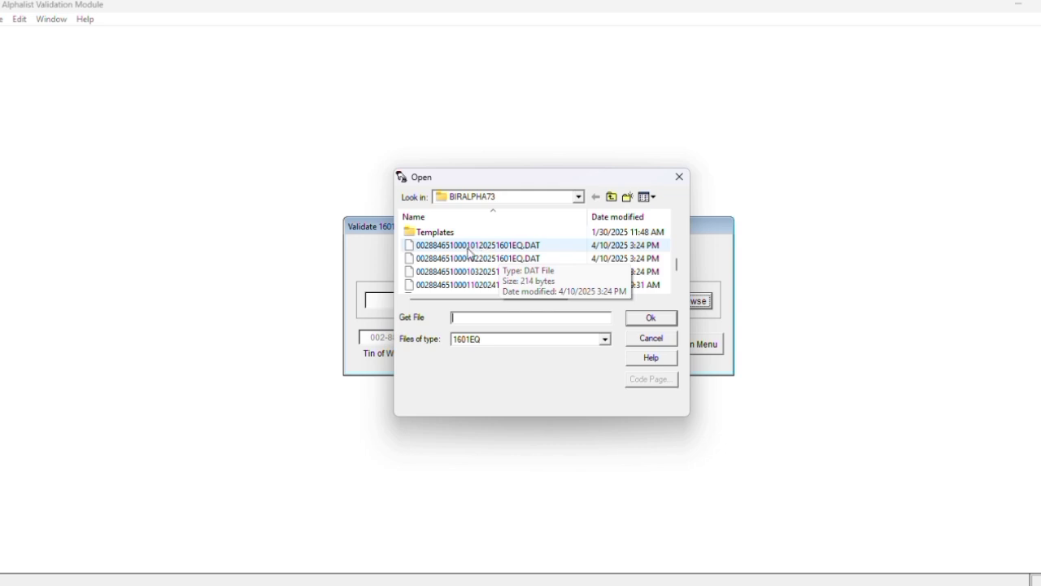
click(480, 249)
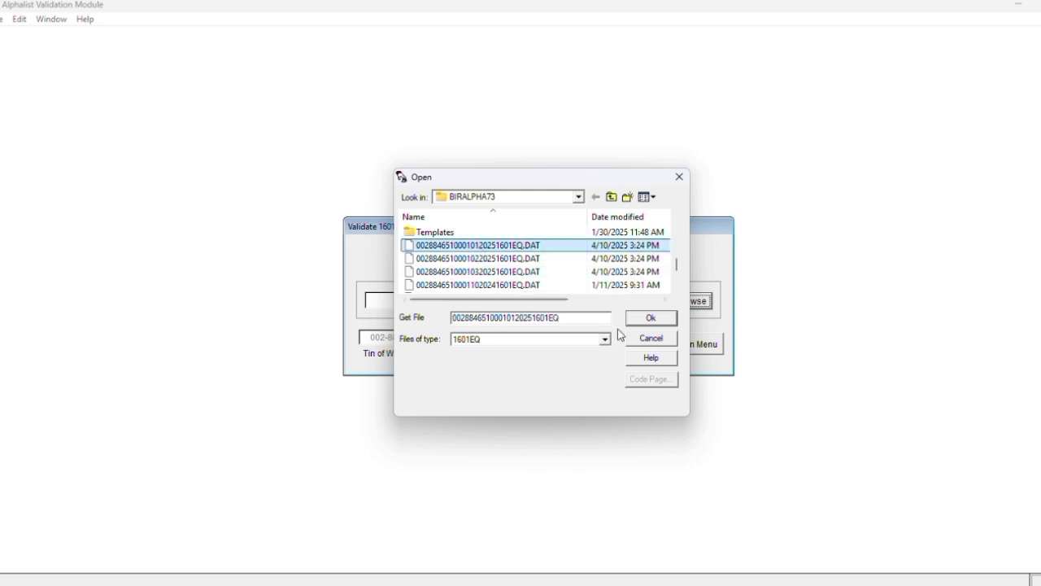
click(651, 319)
Validate it as month 01, saving the no-errors report to the reports folder
click(488, 337)
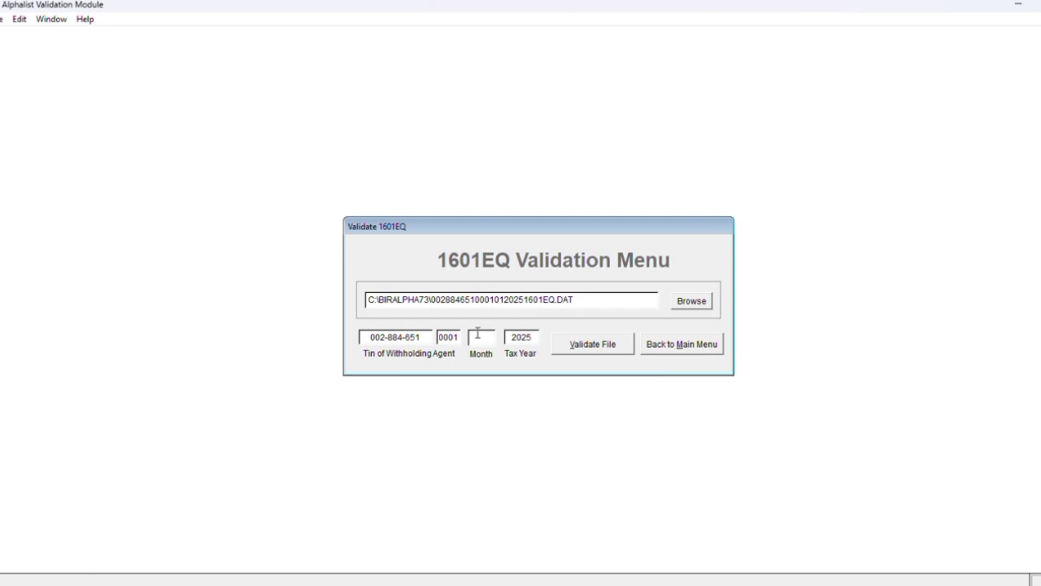
text(01)
key(Tab)
click(591, 346)
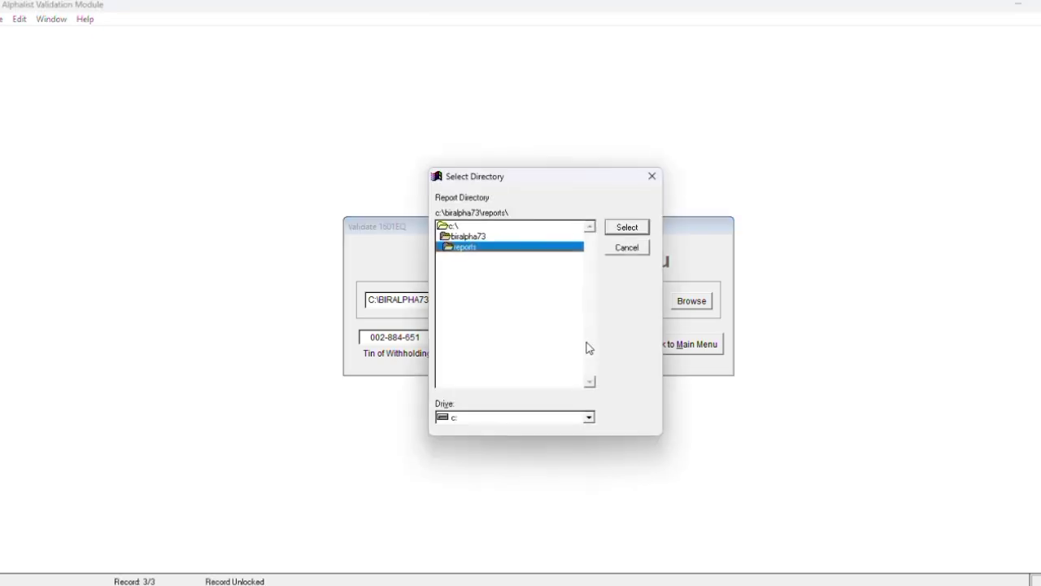
click(628, 227)
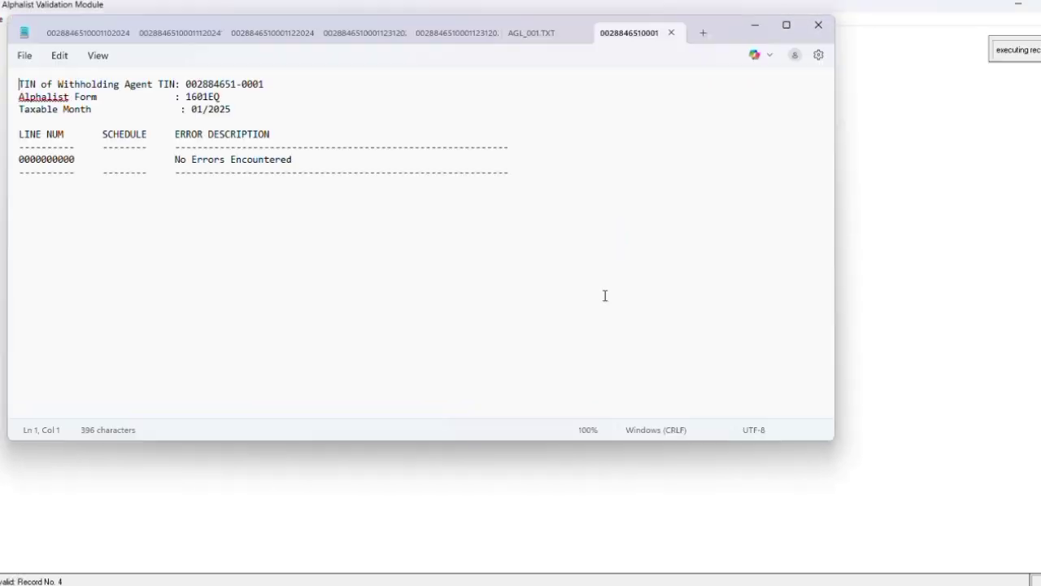
click(818, 28)
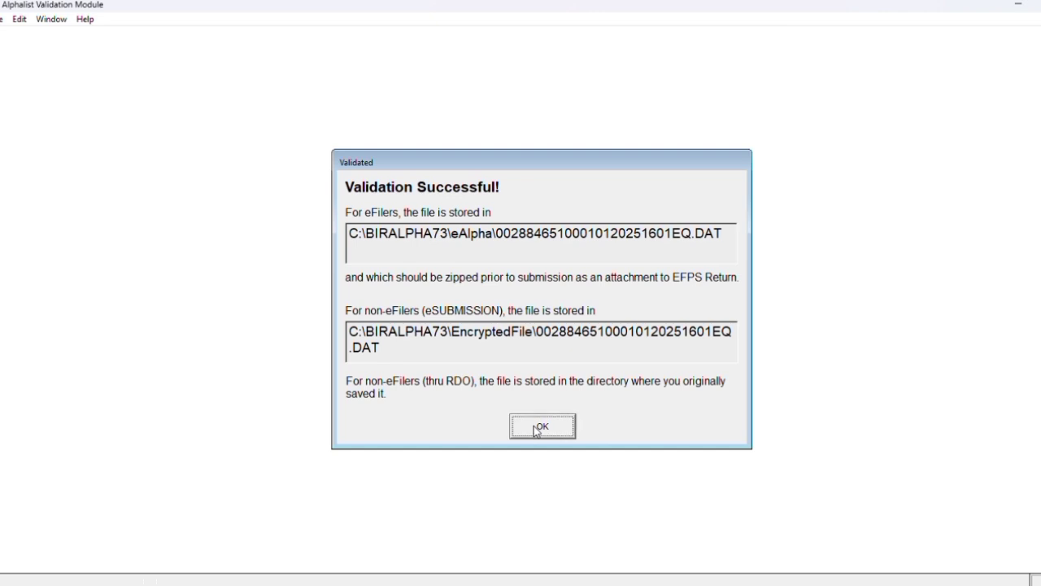
click(546, 427)
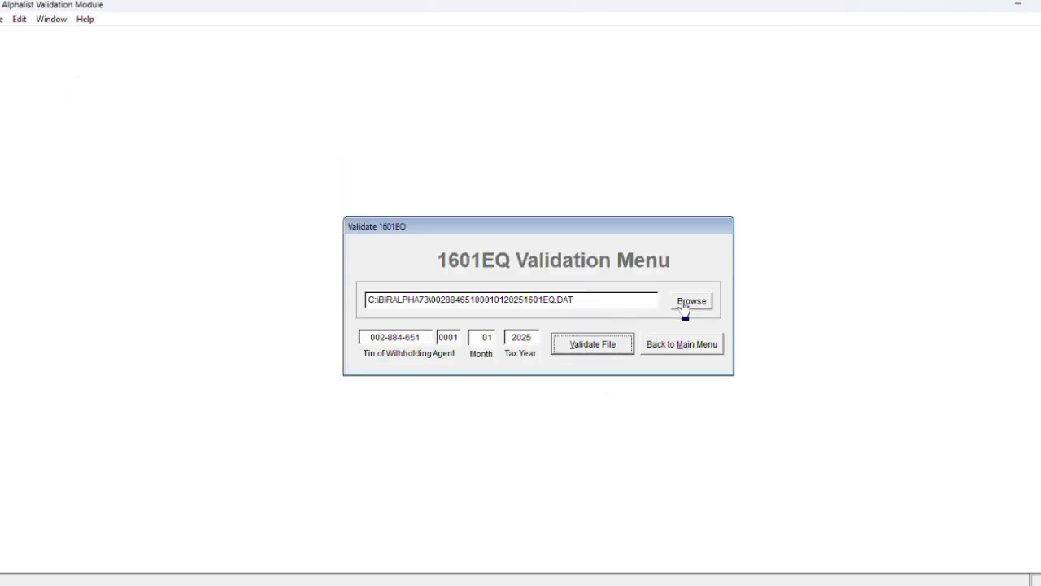
Load the February 2025 1601EQ DAT file for validation
click(683, 303)
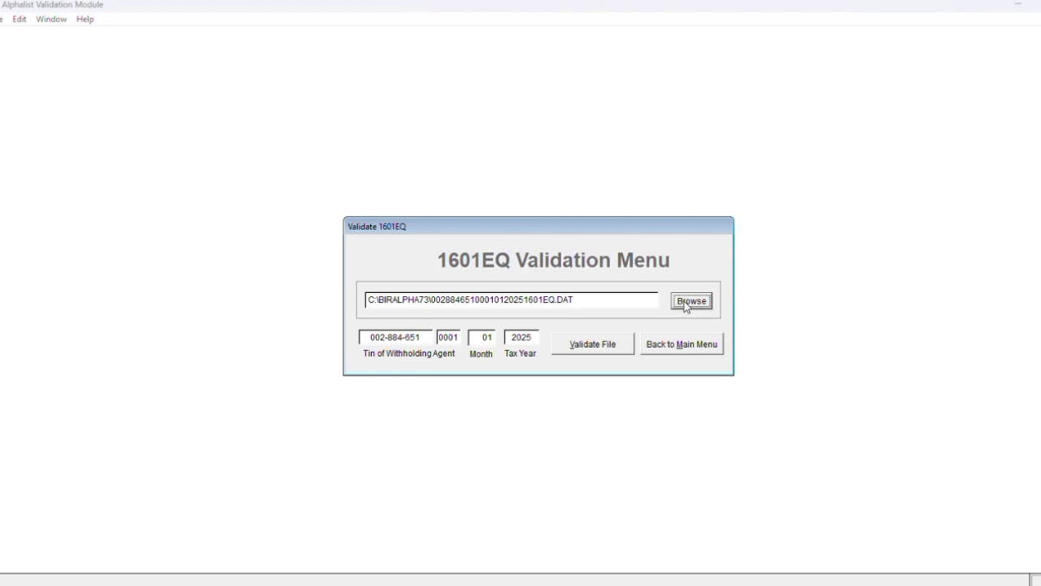
scroll(524, 288, down, 1)
scroll(524, 289, down, 5)
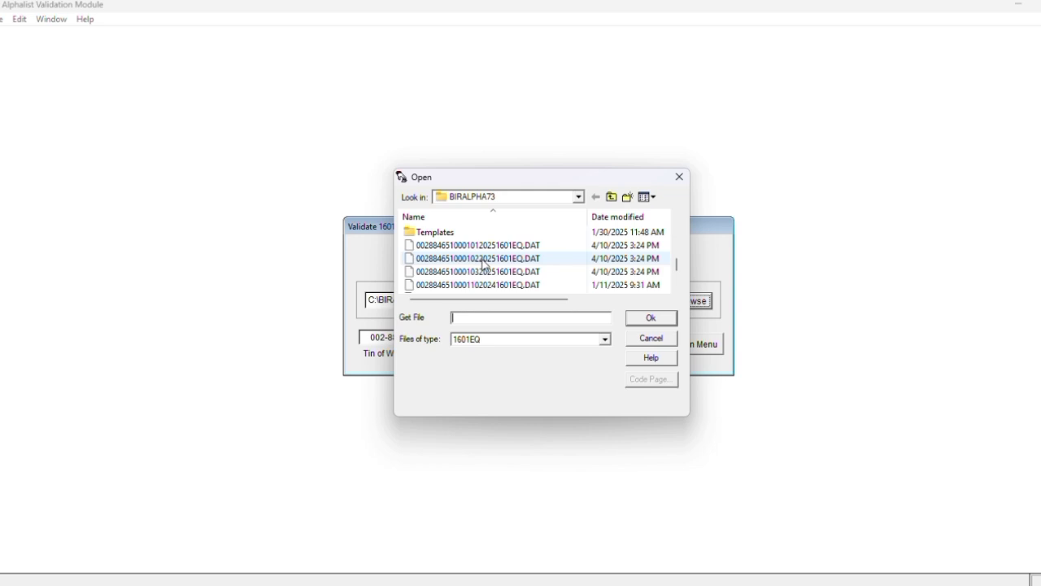
click(486, 259)
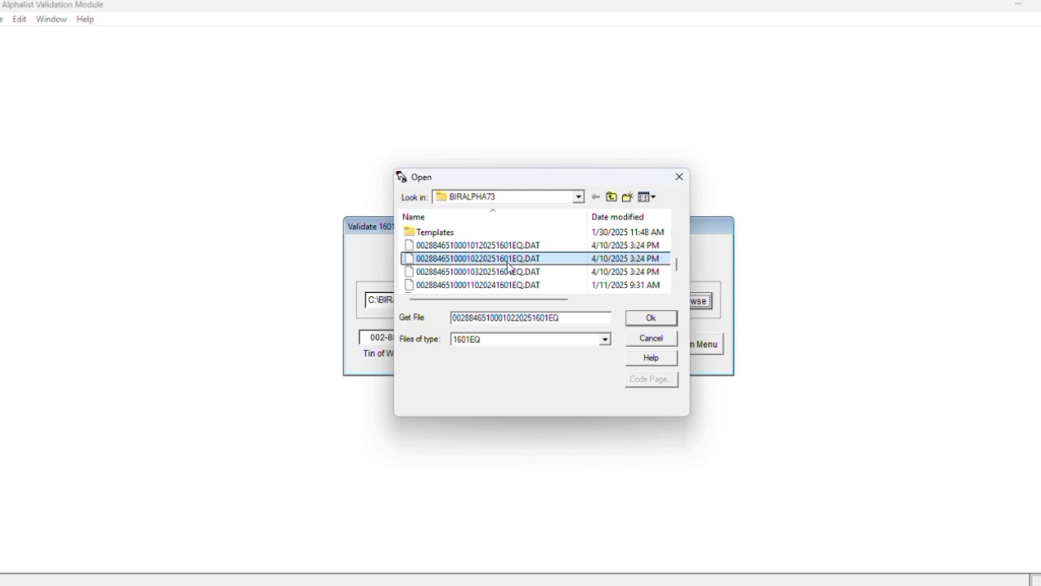
click(652, 318)
Validate it as month 02, saving the no-errors report to the reports folder
double_click(485, 336)
text(02)
key(Tab)
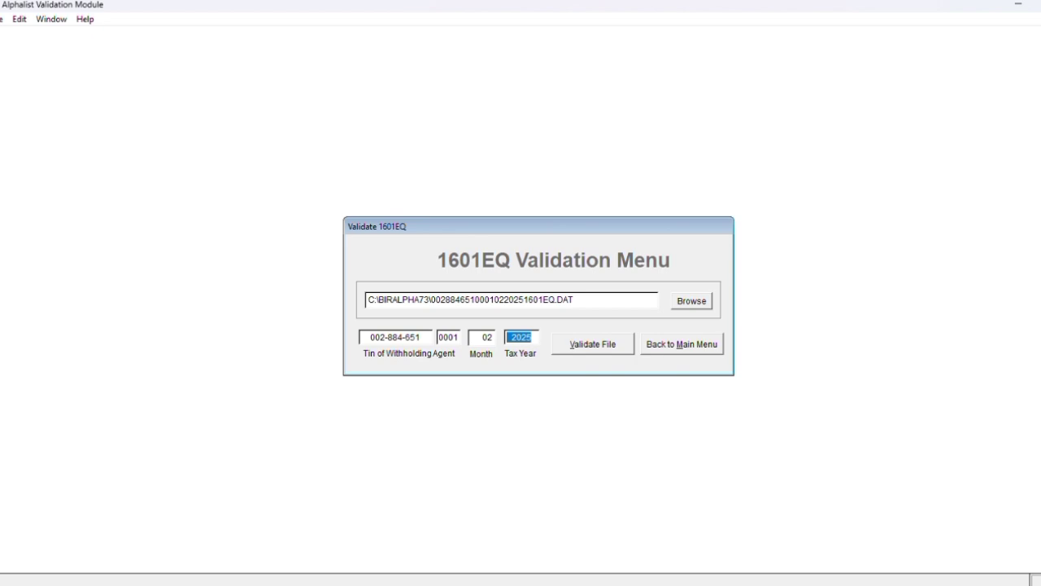
click(592, 344)
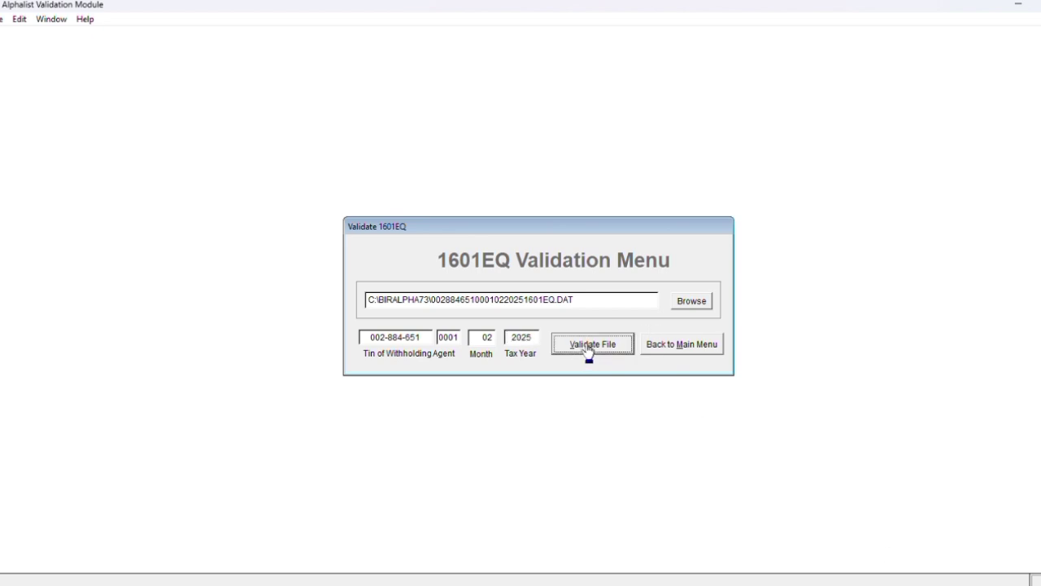
click(620, 226)
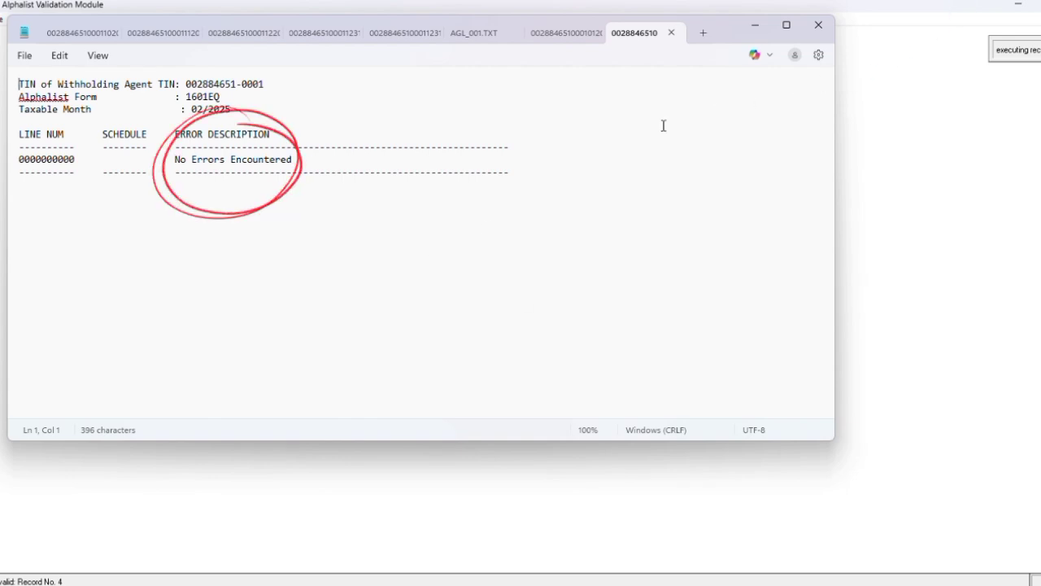
click(818, 28)
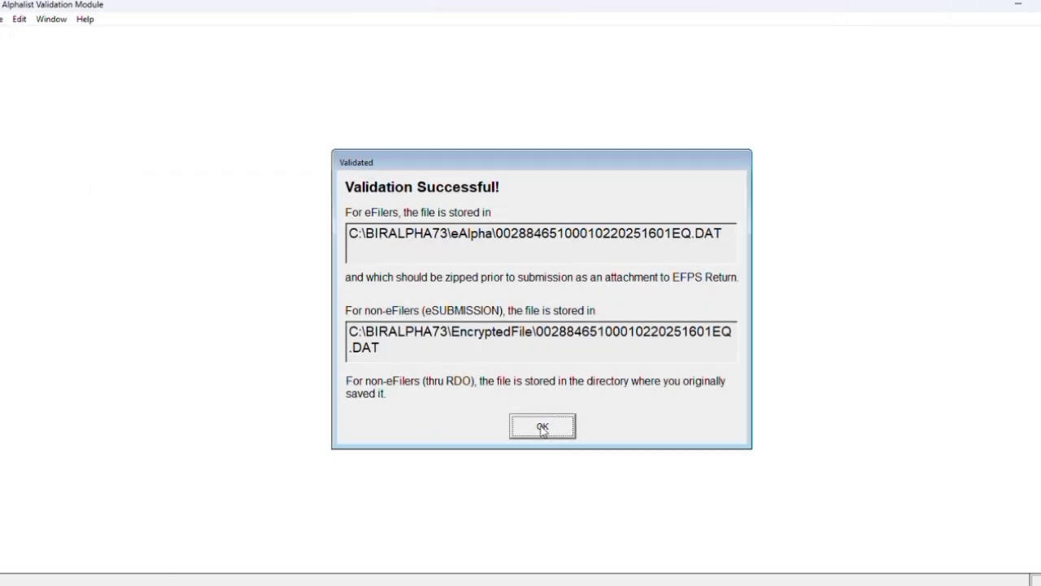
click(544, 428)
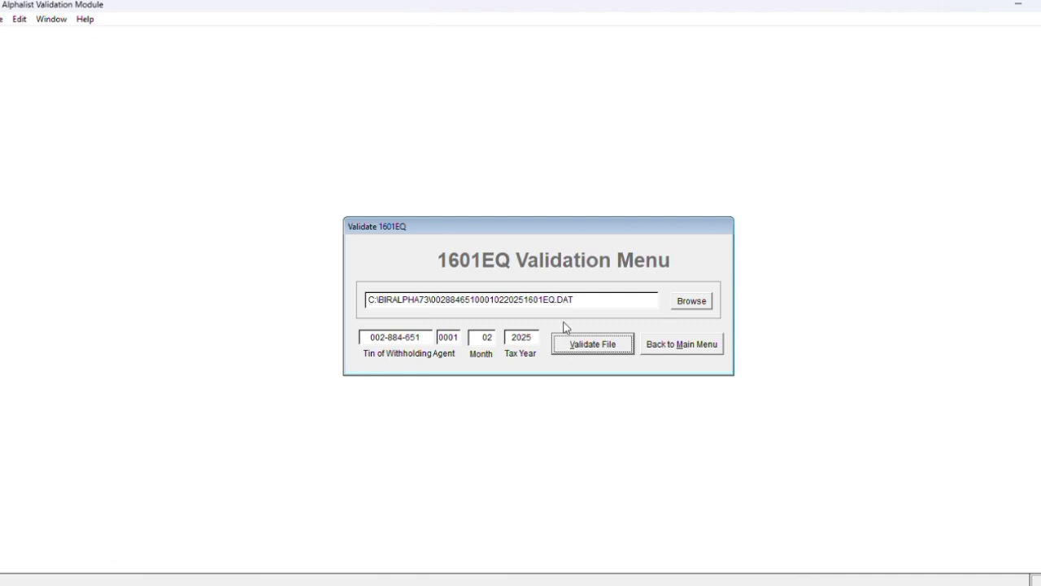
Load the March 2025 1601EQ DAT file for validation
click(683, 300)
scroll(545, 277, down, 5)
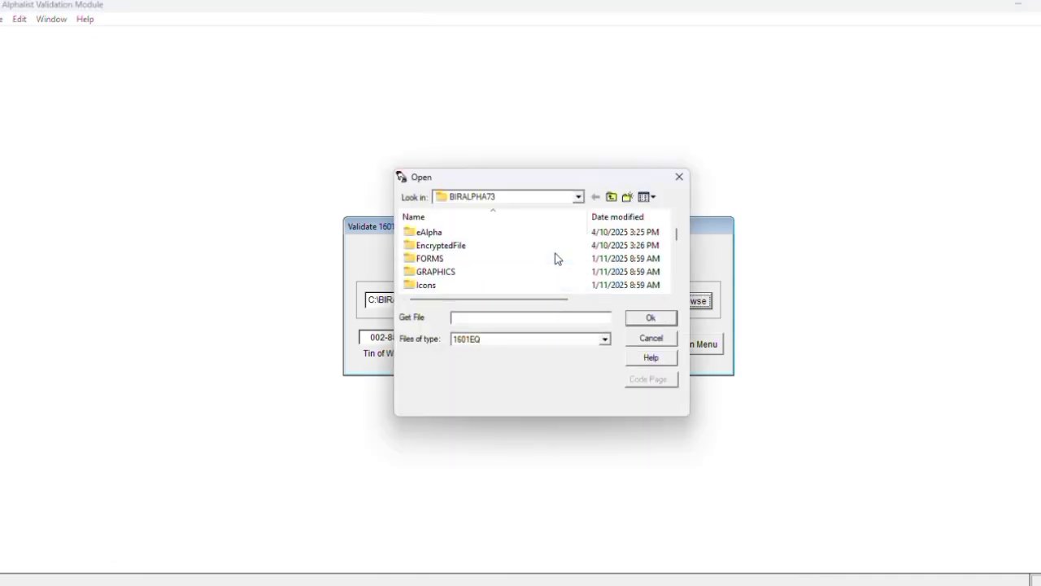
scroll(556, 259, down, 5)
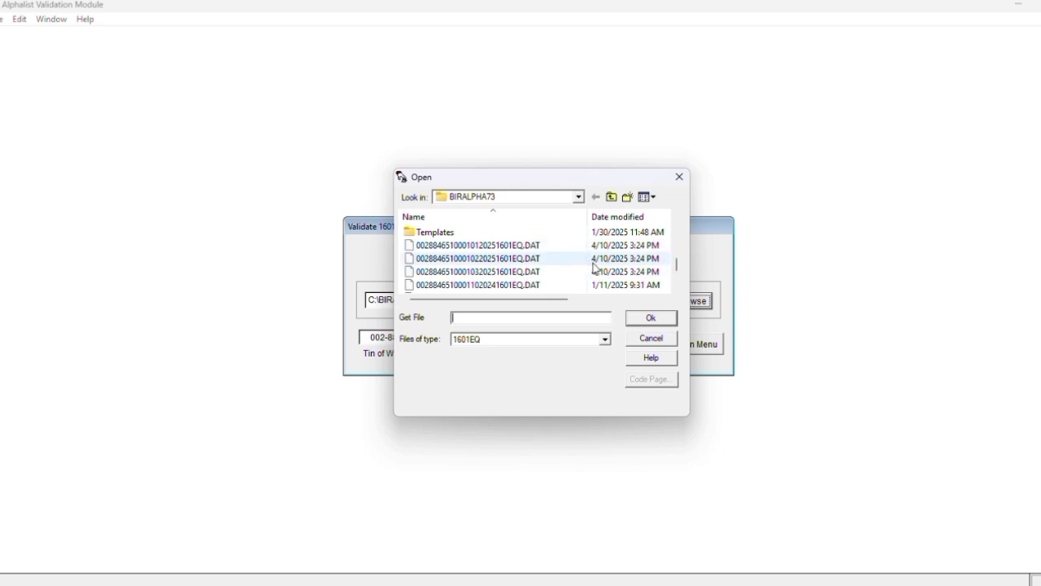
click(485, 276)
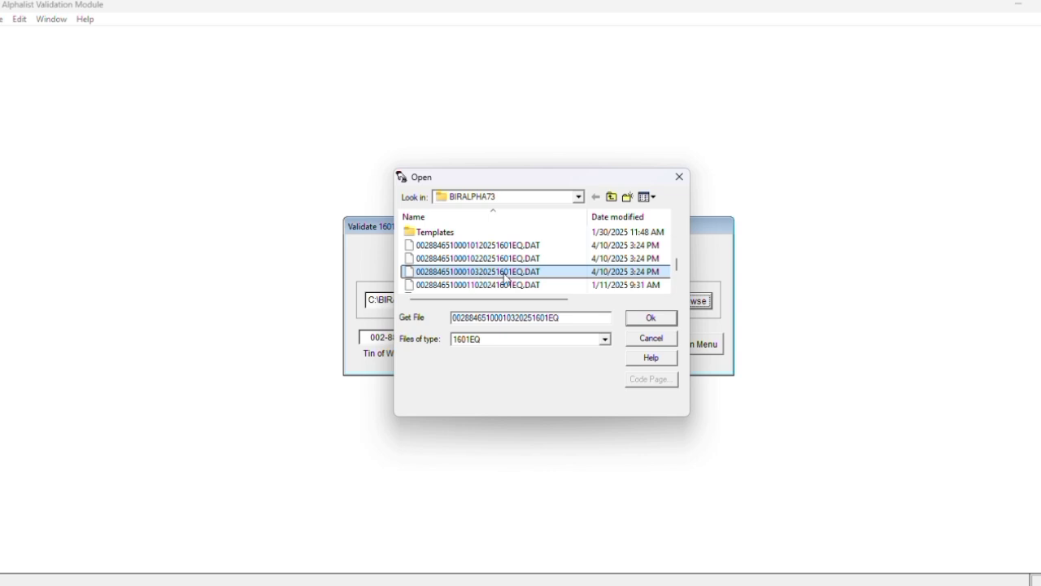
click(651, 321)
Validate it as month 03, save the no-errors report, then quit the validation module
key(Delete)
key(Delete)
text(03)
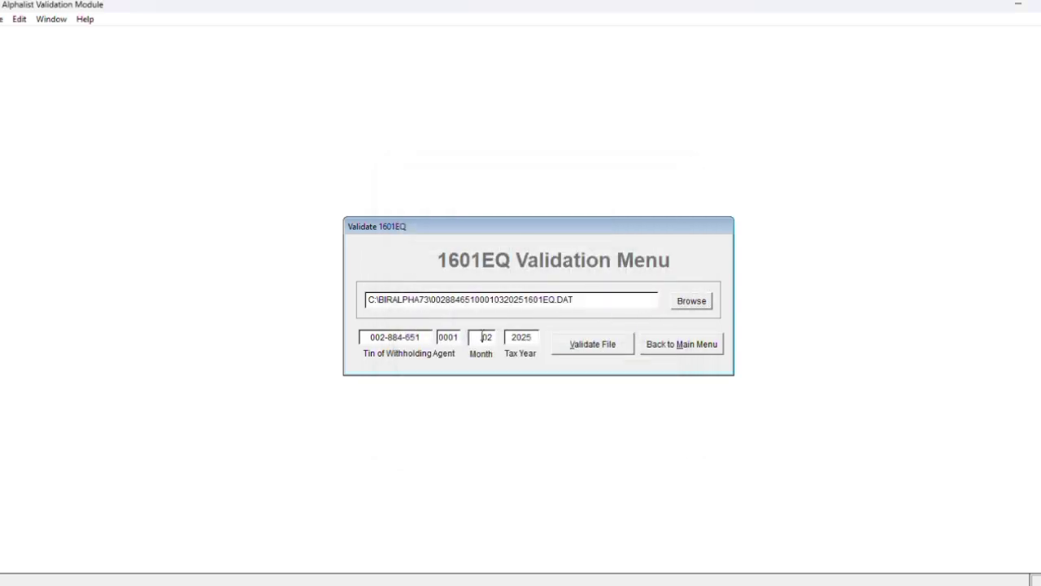
key(Tab)
click(600, 345)
click(626, 229)
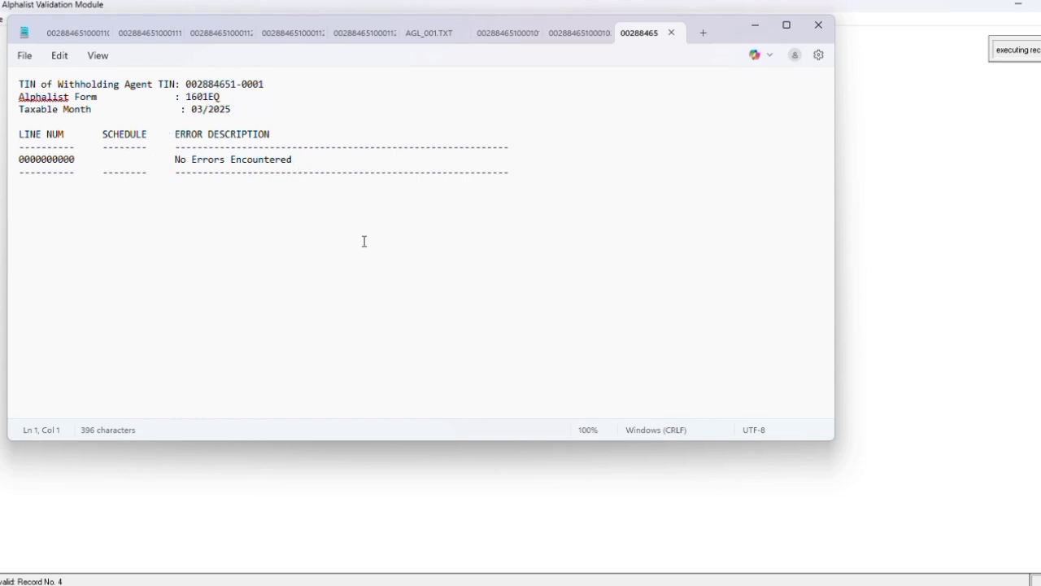
click(818, 25)
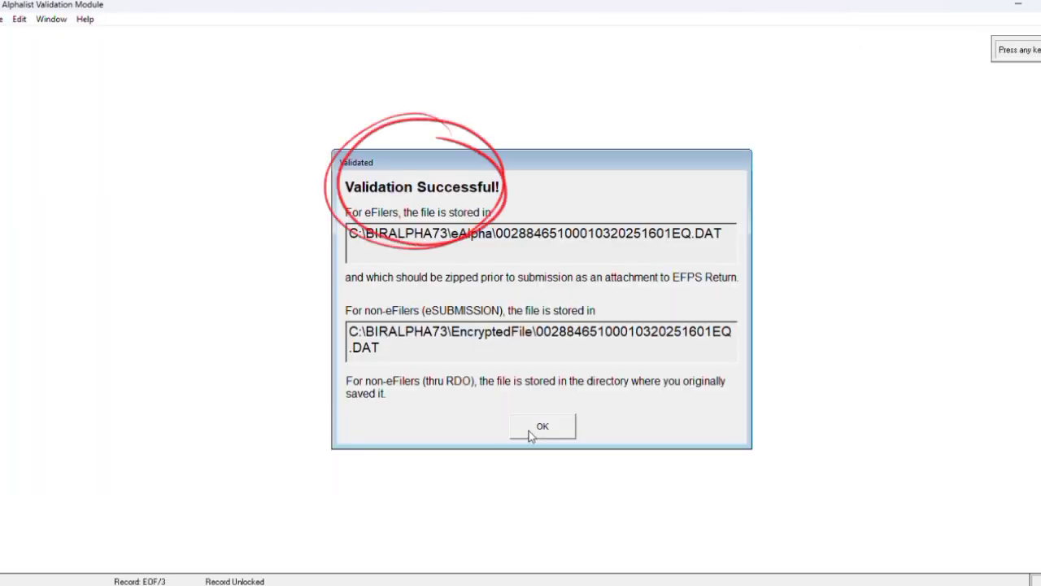
click(530, 434)
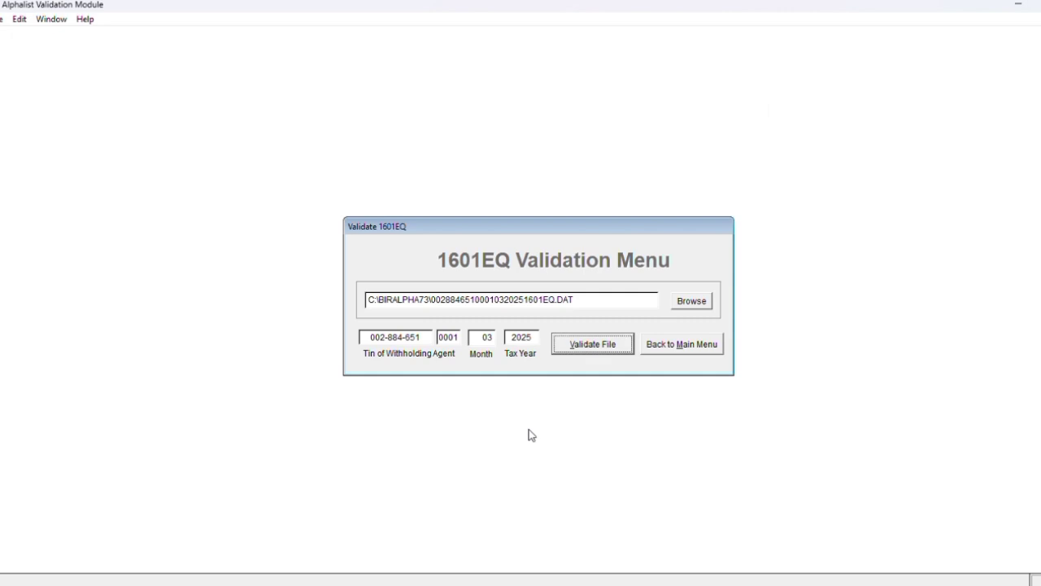
click(687, 349)
click(574, 314)
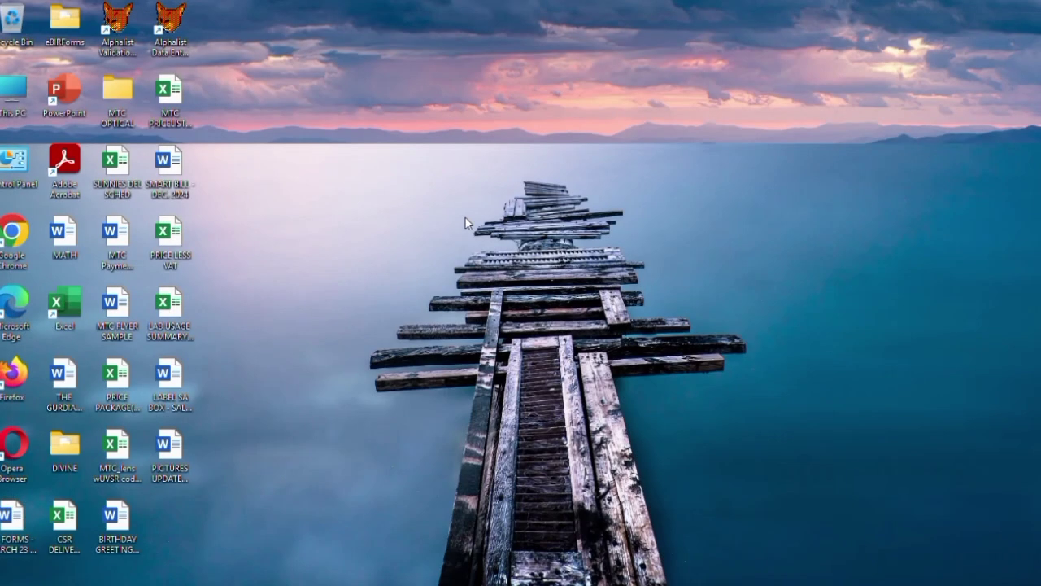